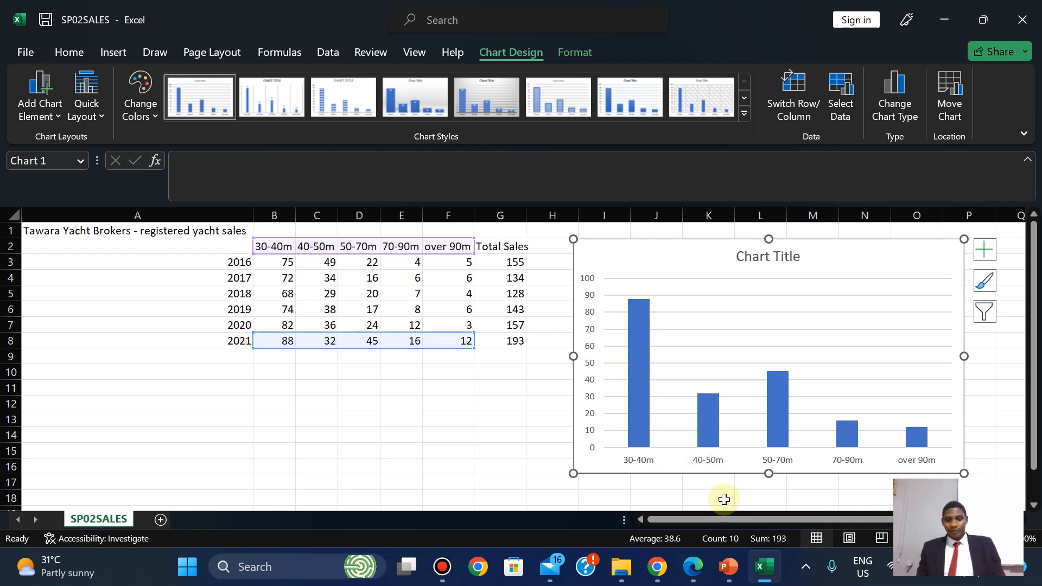
# Switch to the specimen paper PDF in Edge and check the yacht sales chart and its source data against question 29
pyautogui.moveTo(695, 570)
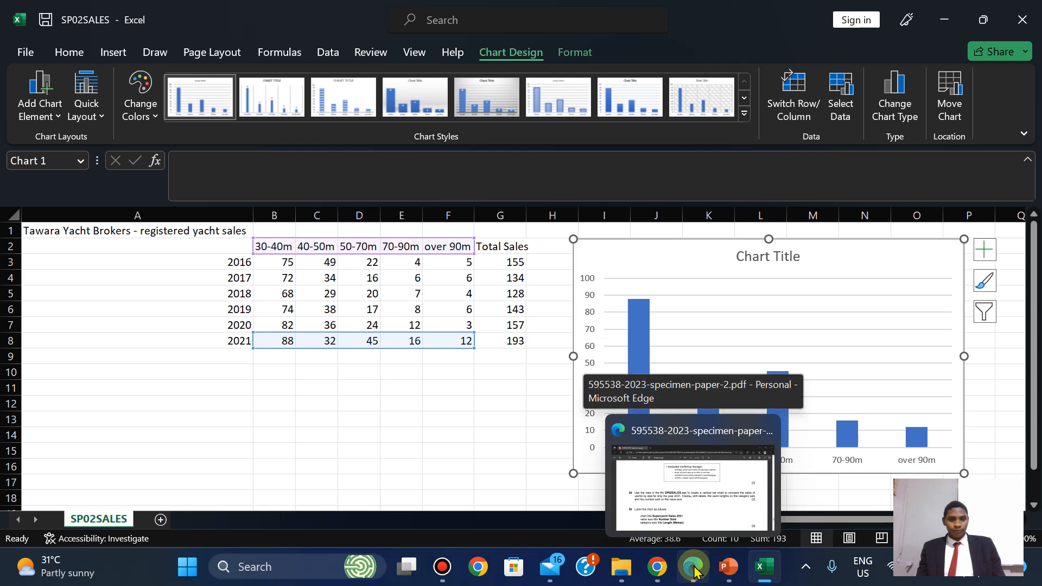
pyautogui.click(693, 567)
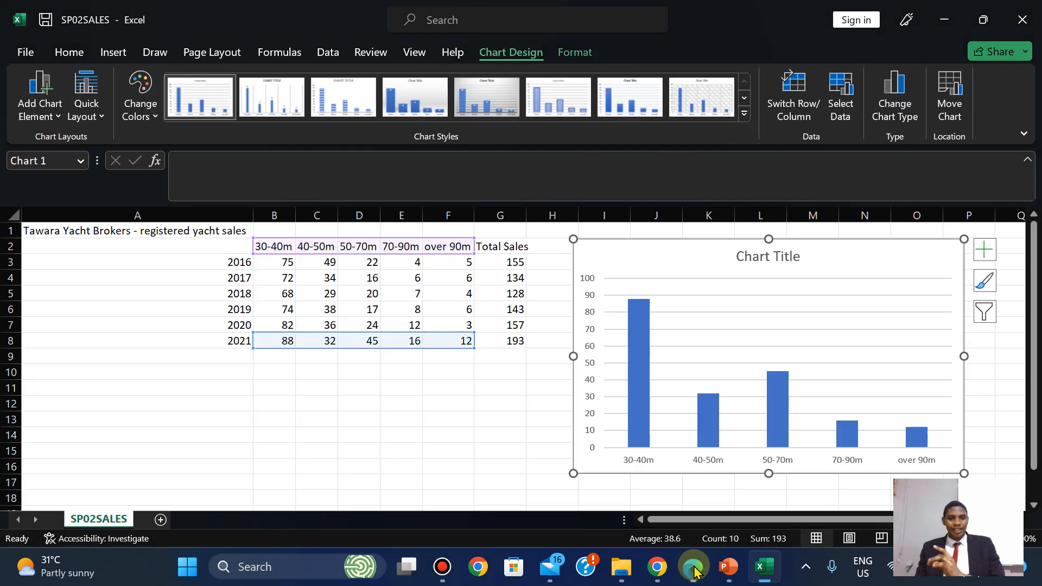
pyautogui.click(694, 567)
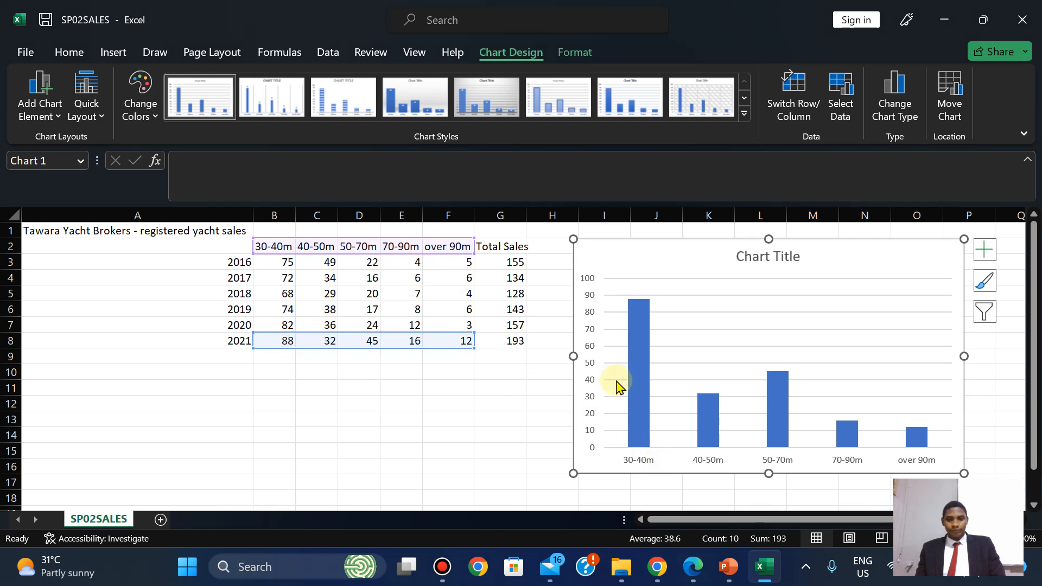
pyautogui.click(704, 578)
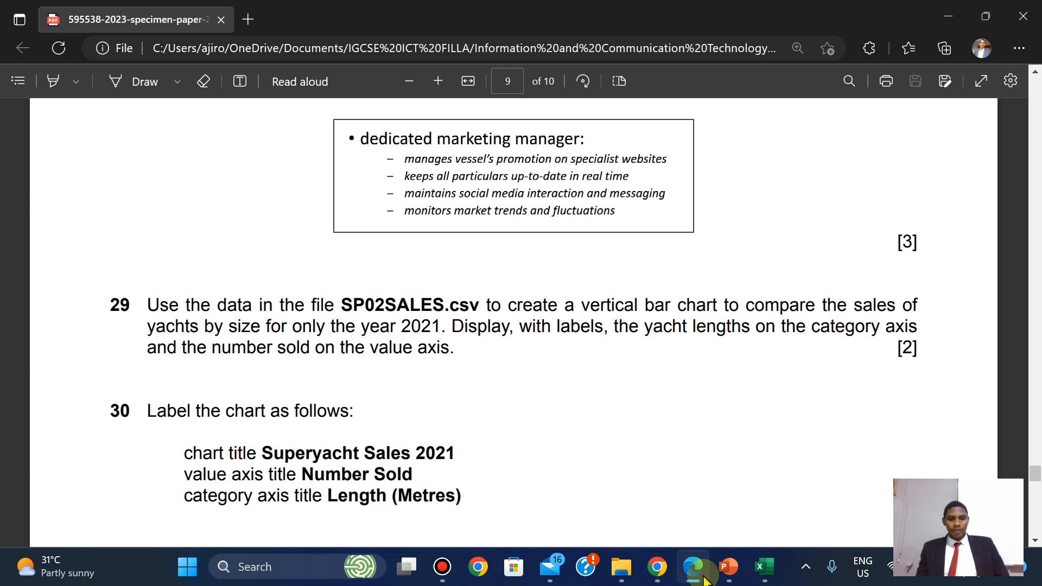
pyautogui.click(703, 577)
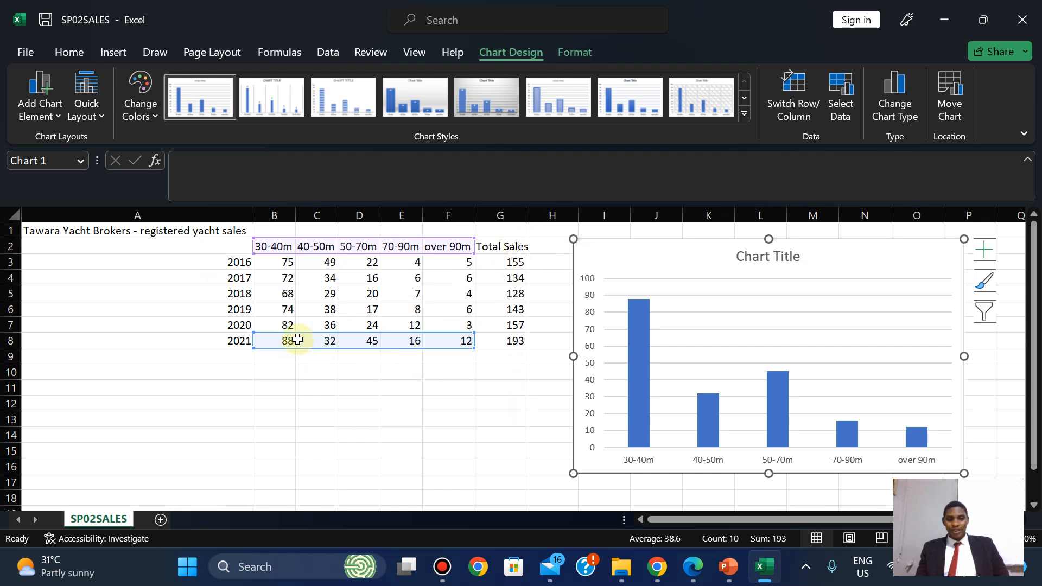
pyautogui.click(695, 578)
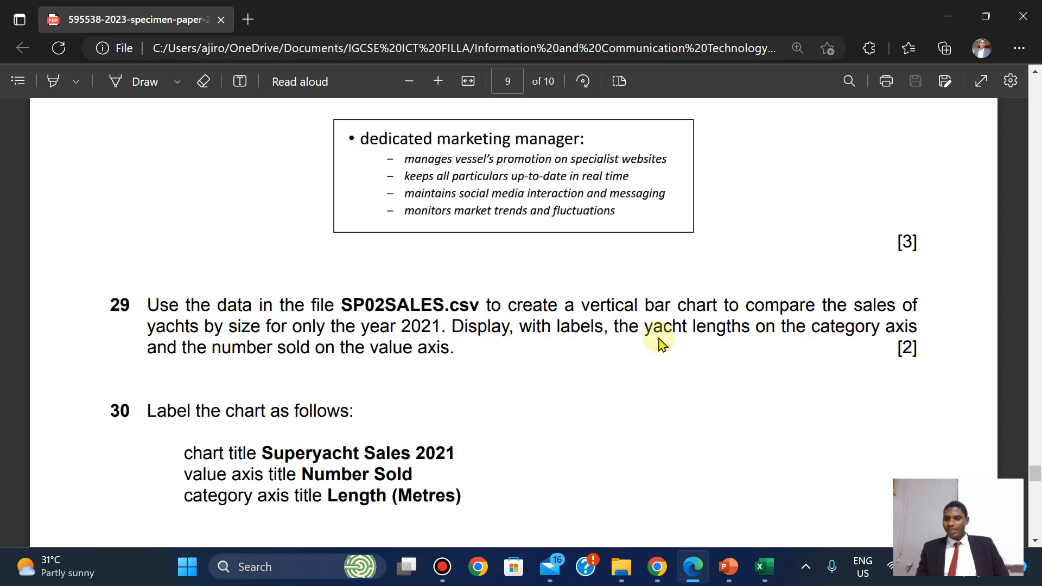
pyautogui.click(693, 569)
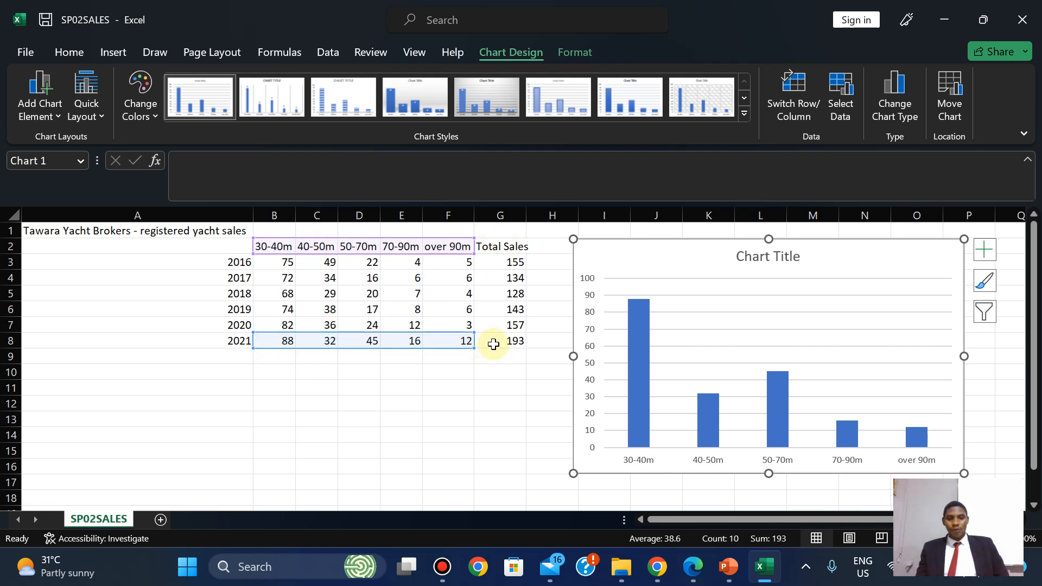
# Copy the chart title text from question 30 in the PDF and set the Excel chart's title to "Superyacht Sales 2021"
pyautogui.click(693, 567)
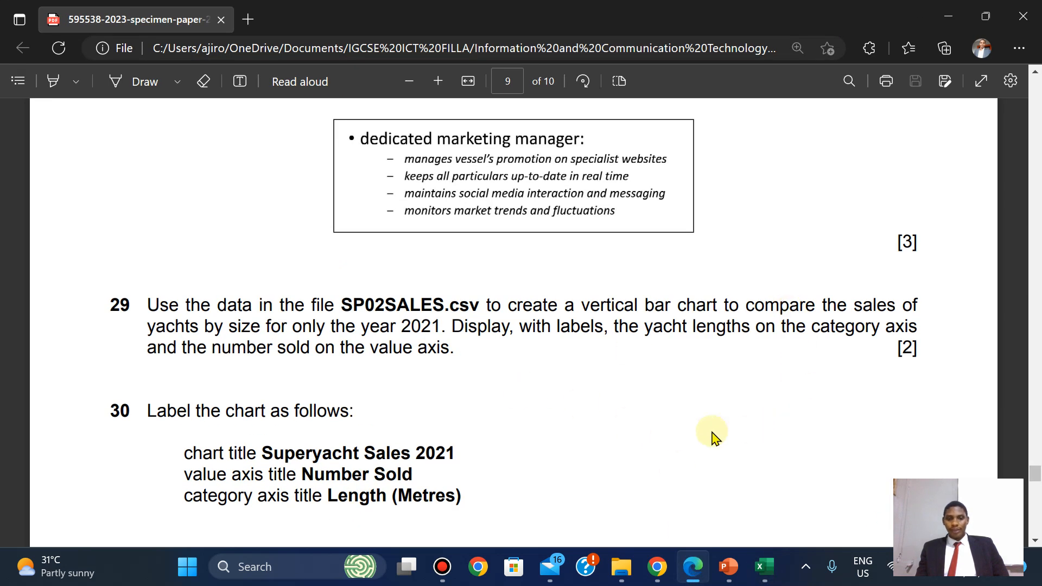
pyautogui.scroll(-2, 273, 399)
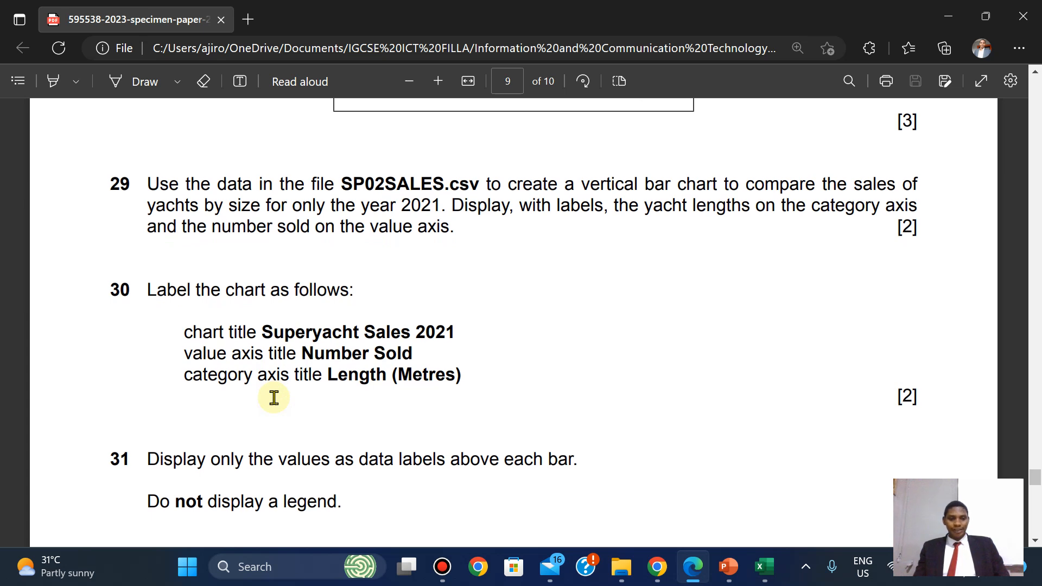
pyautogui.moveTo(263, 332); pyautogui.dragTo(457, 329)
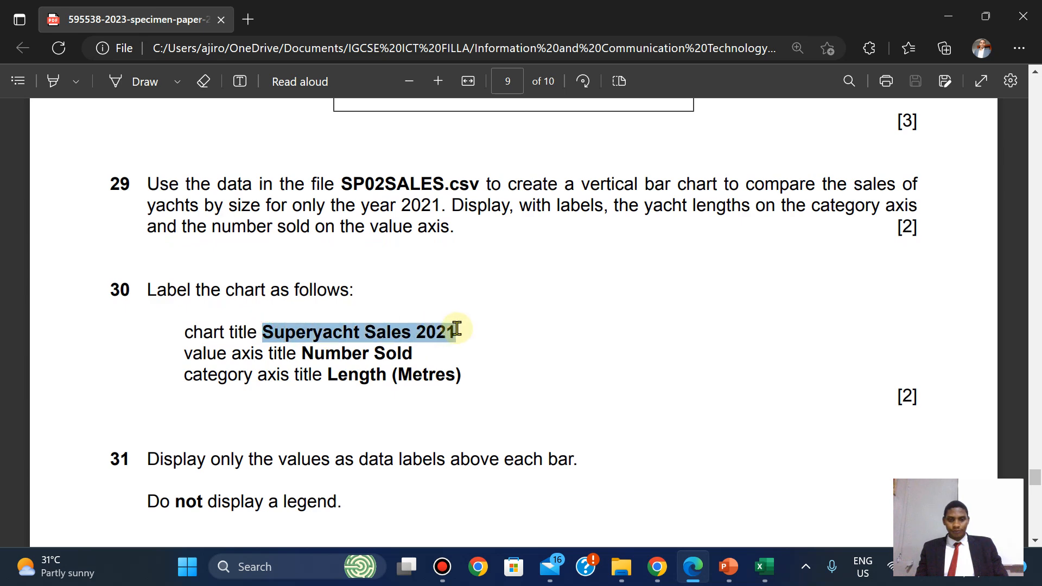
pyautogui.click(492, 199)
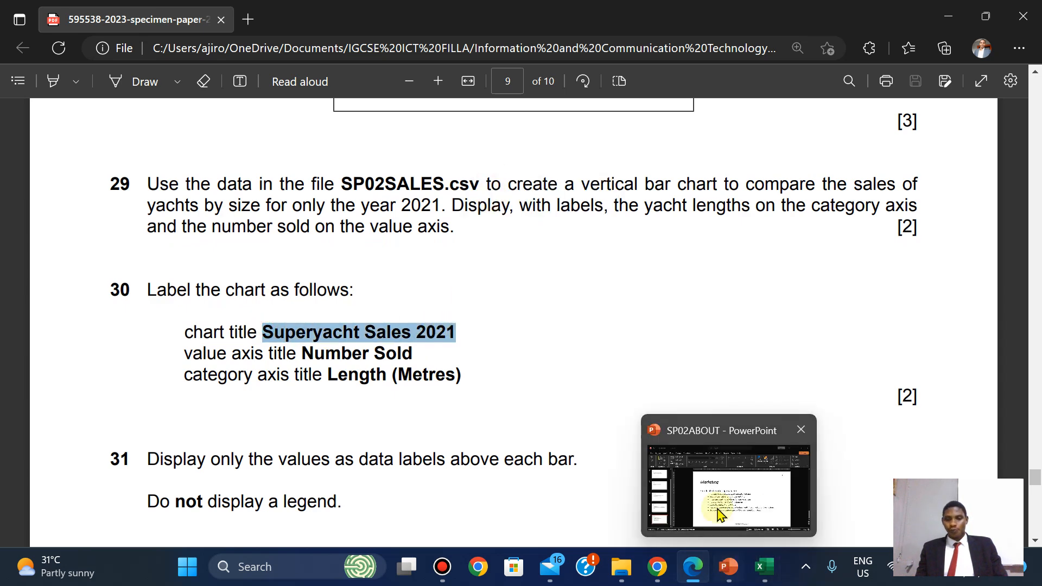
pyautogui.click(722, 569)
pyautogui.click(763, 568)
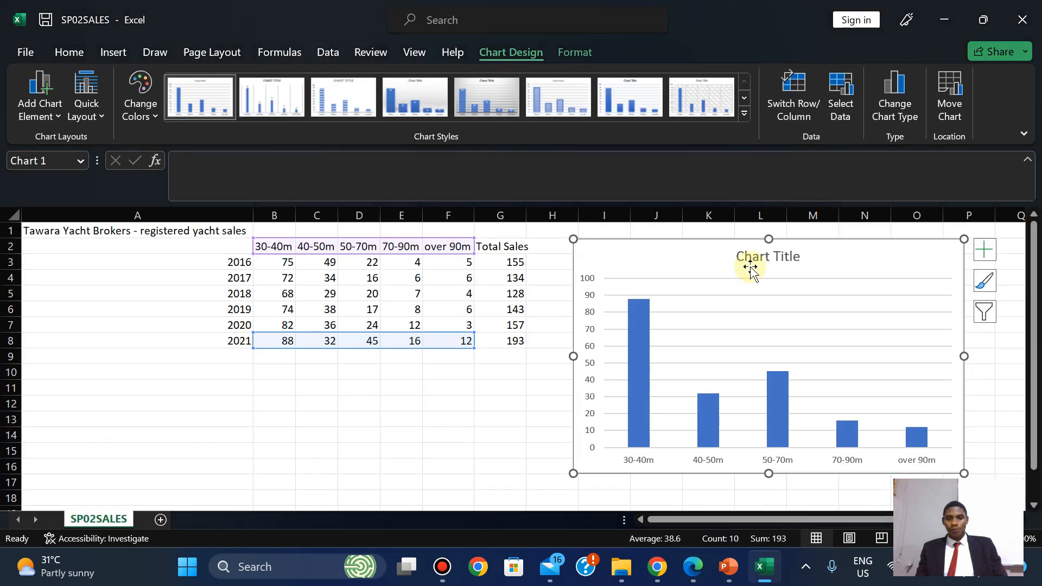
pyautogui.click(756, 264)
pyautogui.click(754, 256)
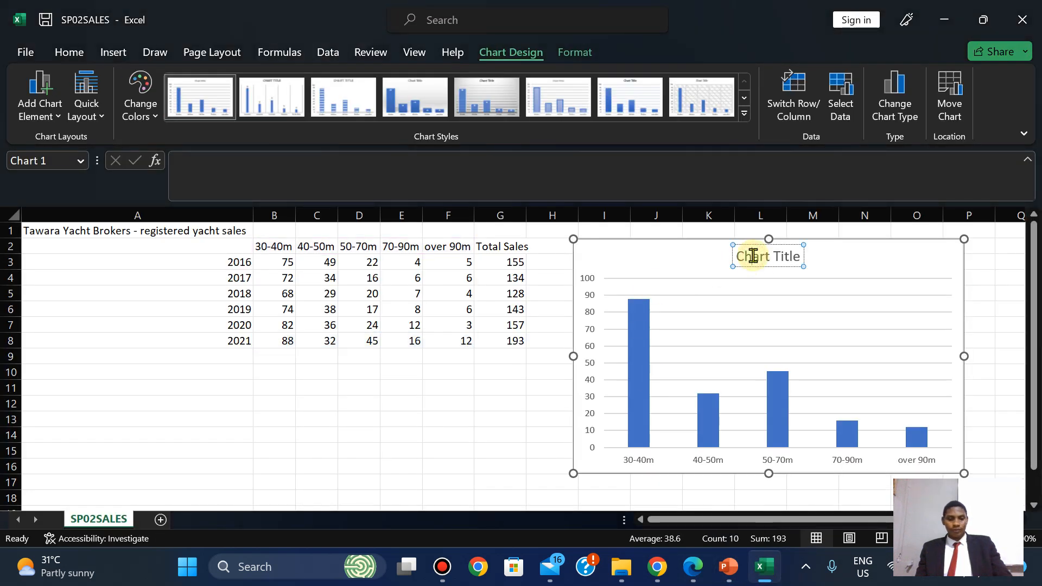
pyautogui.hotkey('ctrl', 'a')
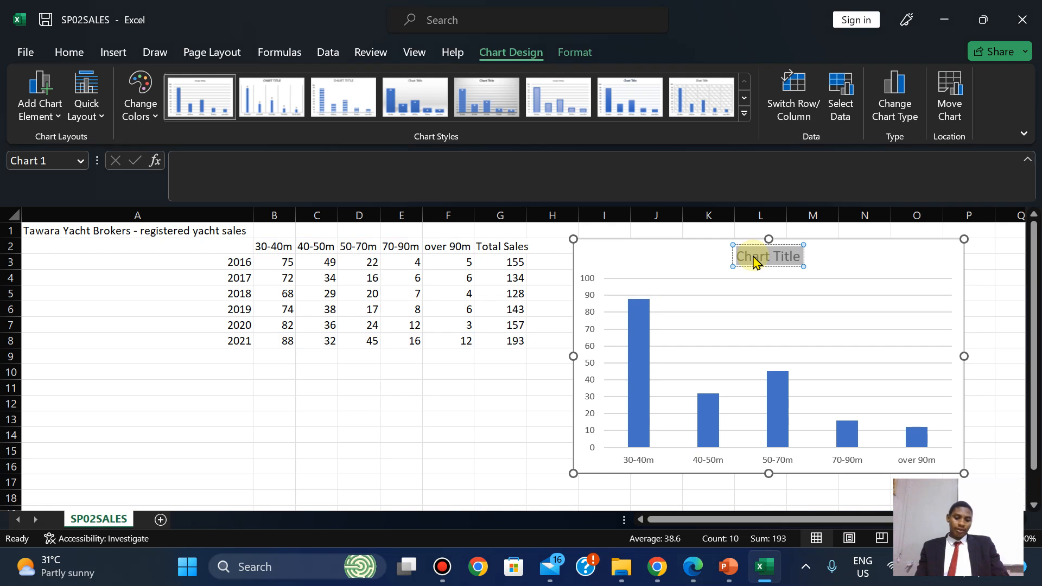
pyautogui.hotkey('ctrl', 'v')
# Format the whole chart title in black, bold text and deselect the chart
pyautogui.hotkey('ctrl', 'a')
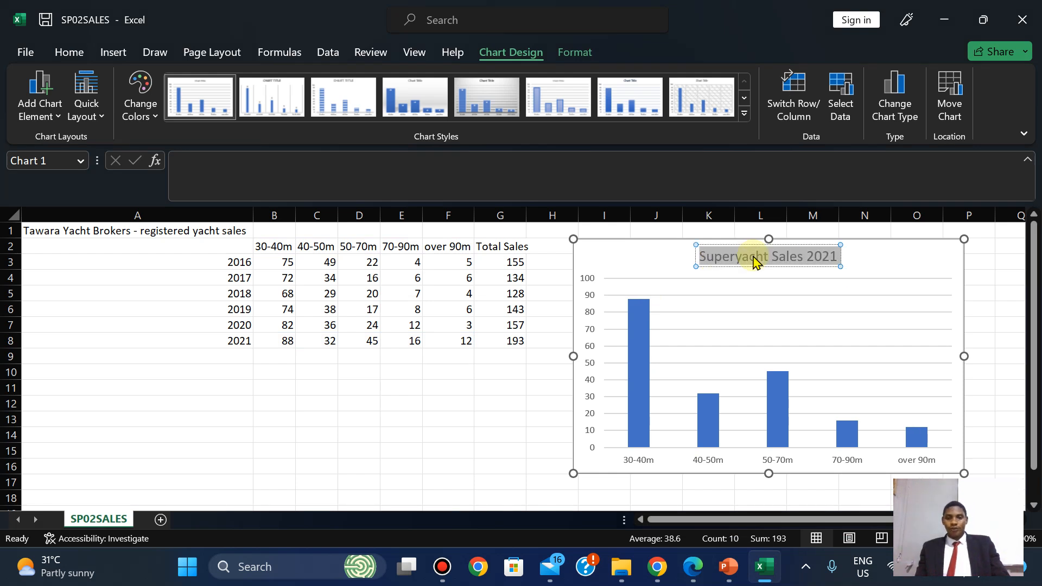
pyautogui.click(69, 52)
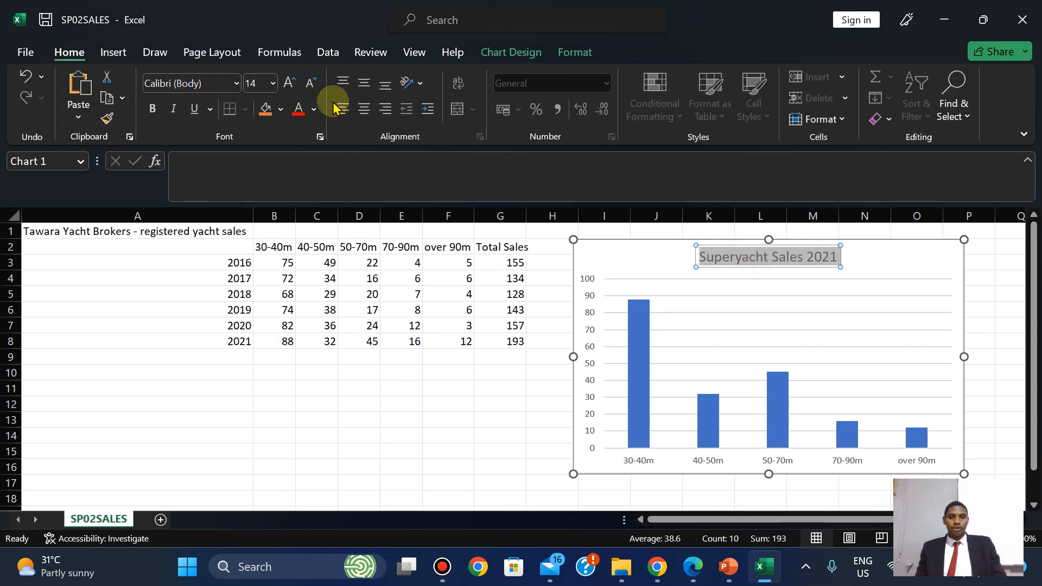
pyautogui.click(314, 109)
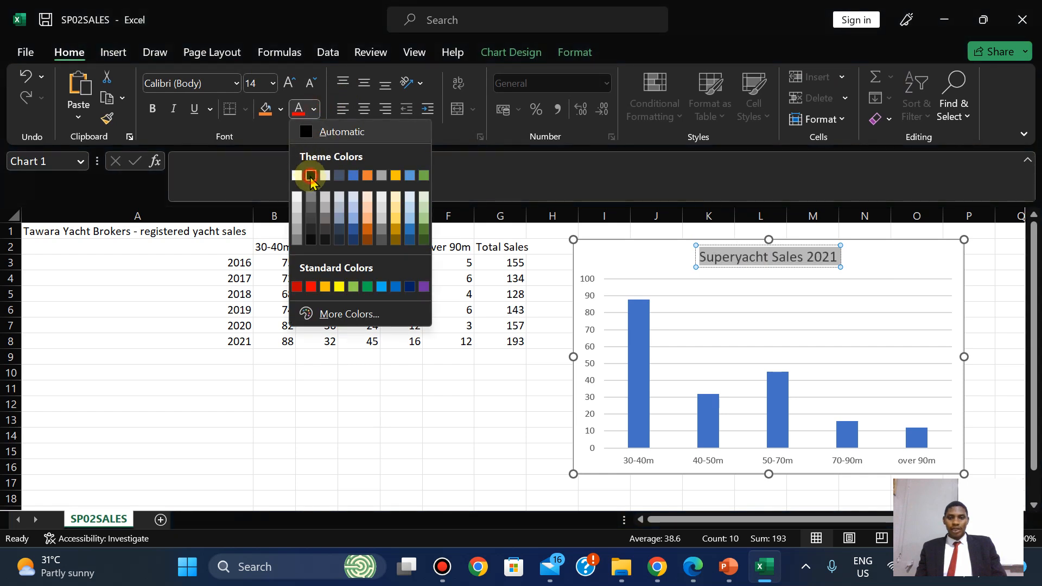
pyautogui.click(312, 175)
pyautogui.click(153, 111)
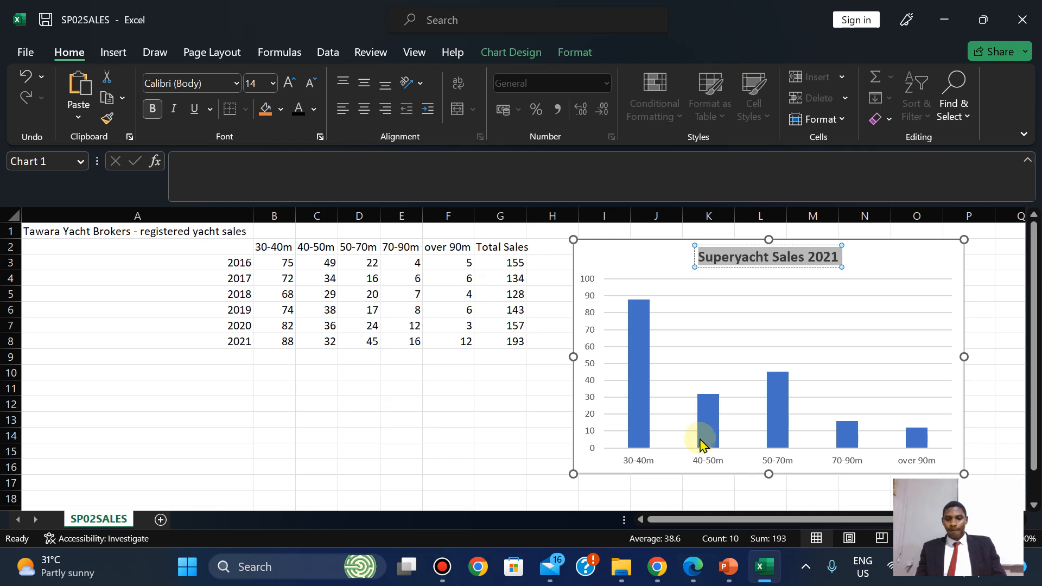
pyautogui.click(544, 471)
# Recheck question 30 in the PDF and add axis titles to both axes of the Excel chart
pyautogui.click(693, 566)
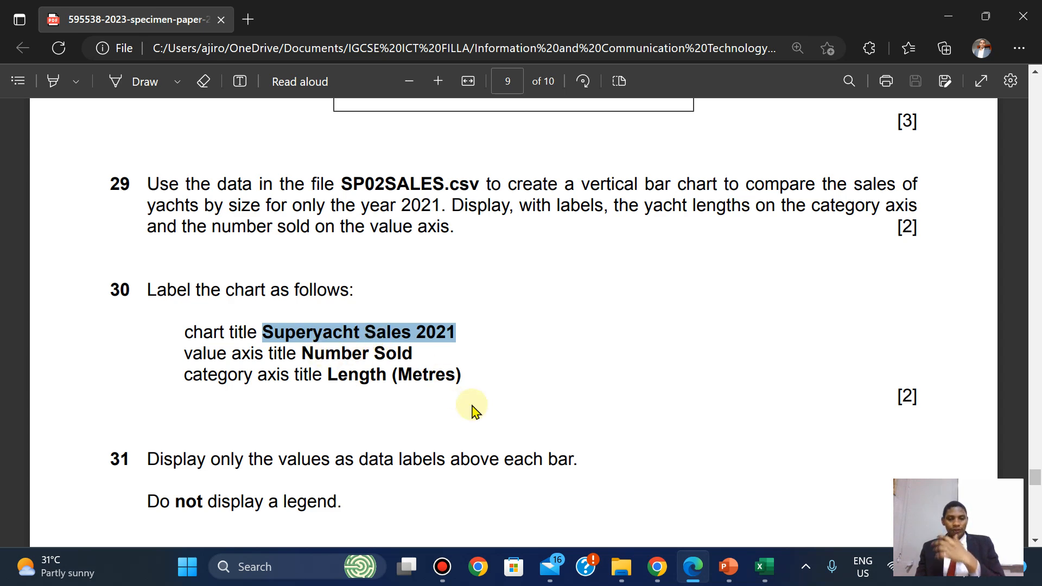
pyautogui.click(694, 570)
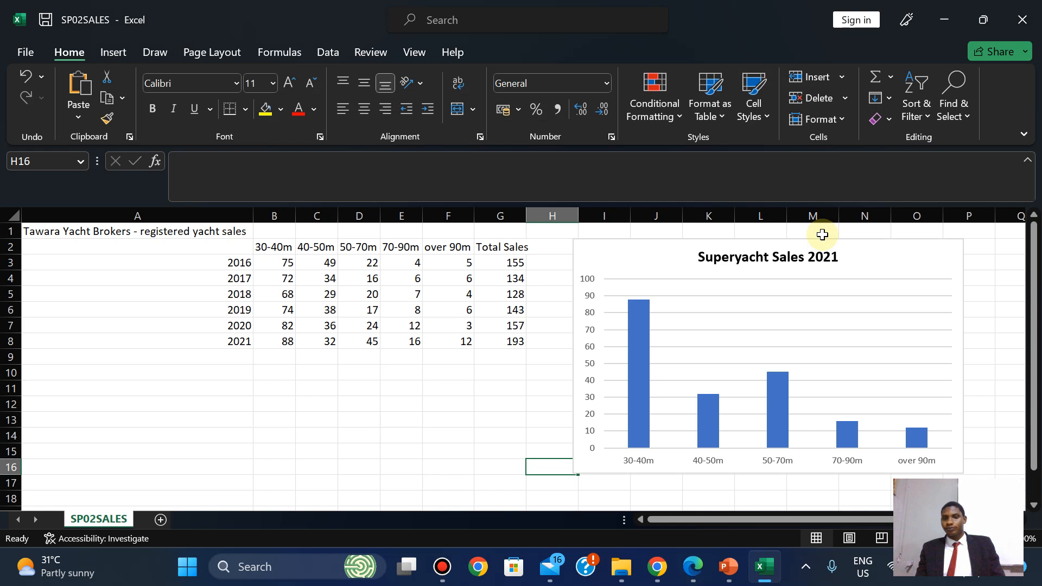
pyautogui.click(929, 252)
pyautogui.click(987, 248)
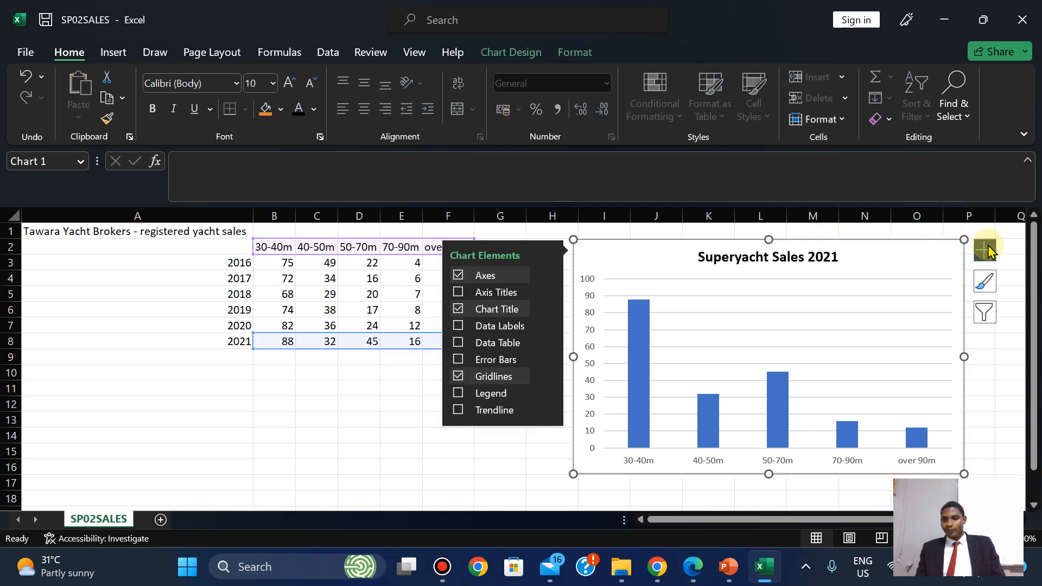
pyautogui.click(497, 296)
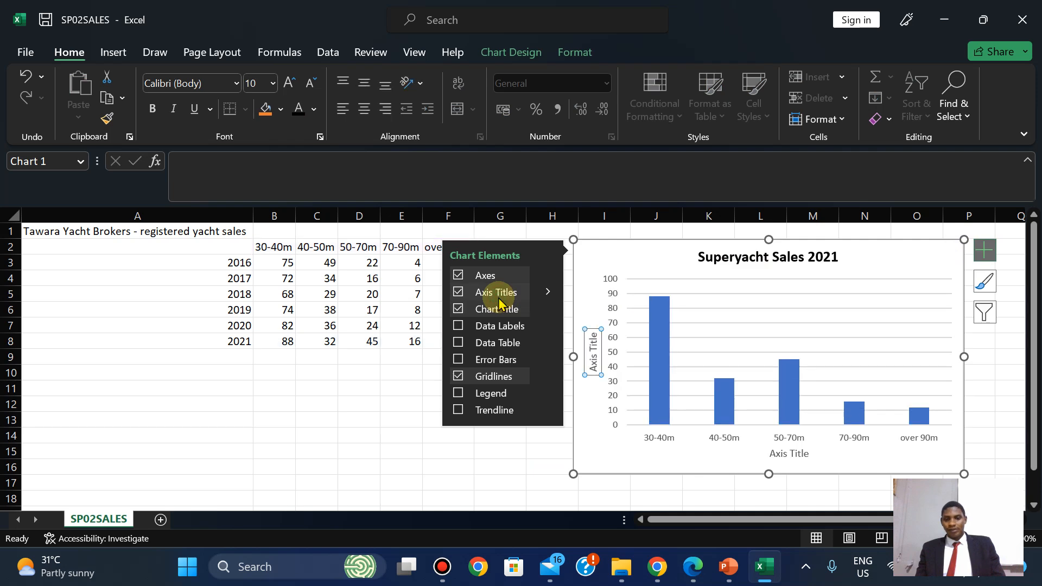
# Copy the value axis title from question 30 in the PDF and set the Excel chart's vertical axis title to "Number Sold"
pyautogui.click(694, 567)
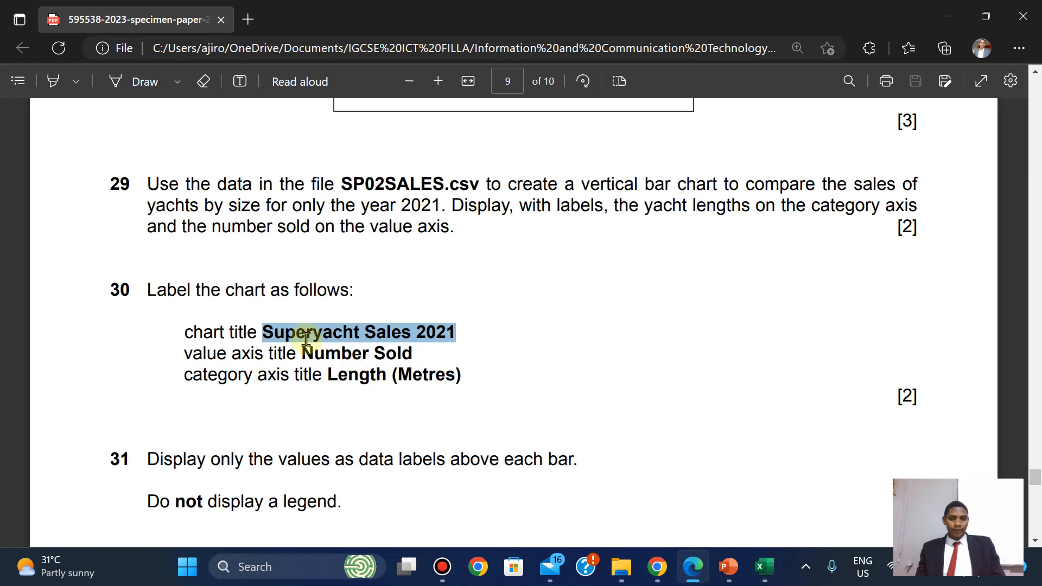
pyautogui.moveTo(303, 352); pyautogui.dragTo(413, 353)
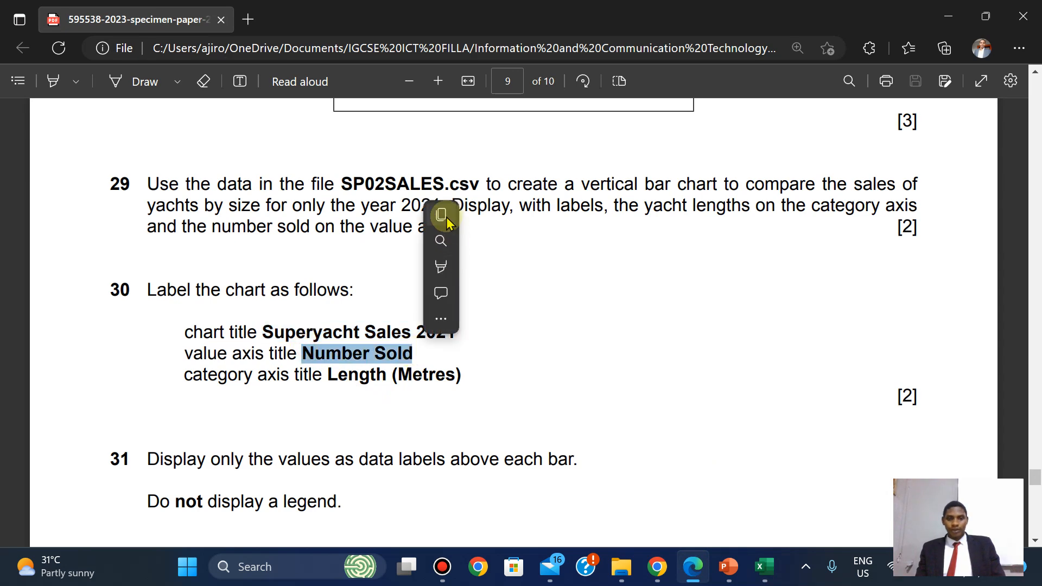
pyautogui.click(443, 214)
pyautogui.click(765, 567)
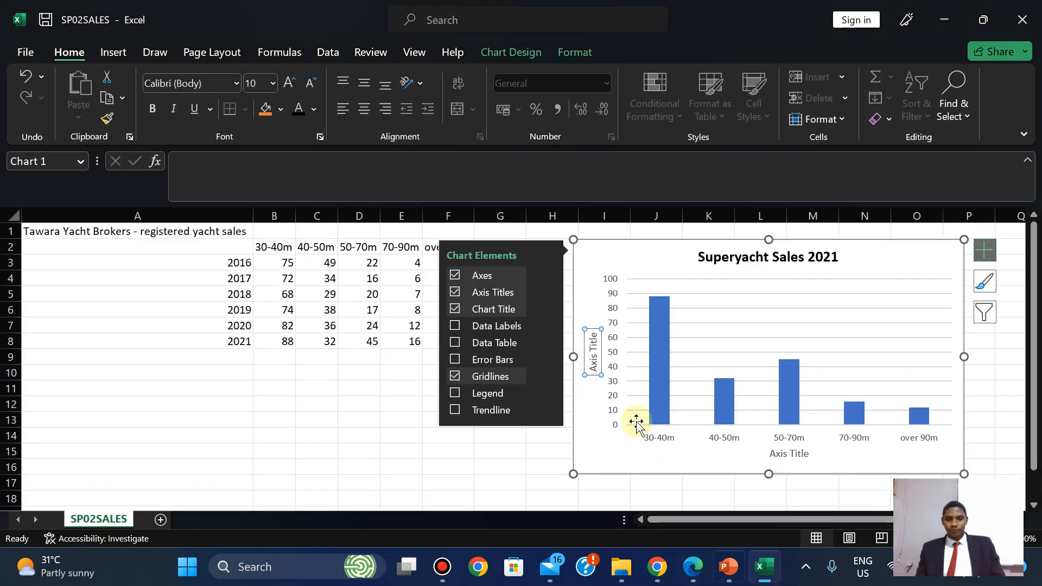
pyautogui.click(603, 373)
pyautogui.doubleClick(596, 365)
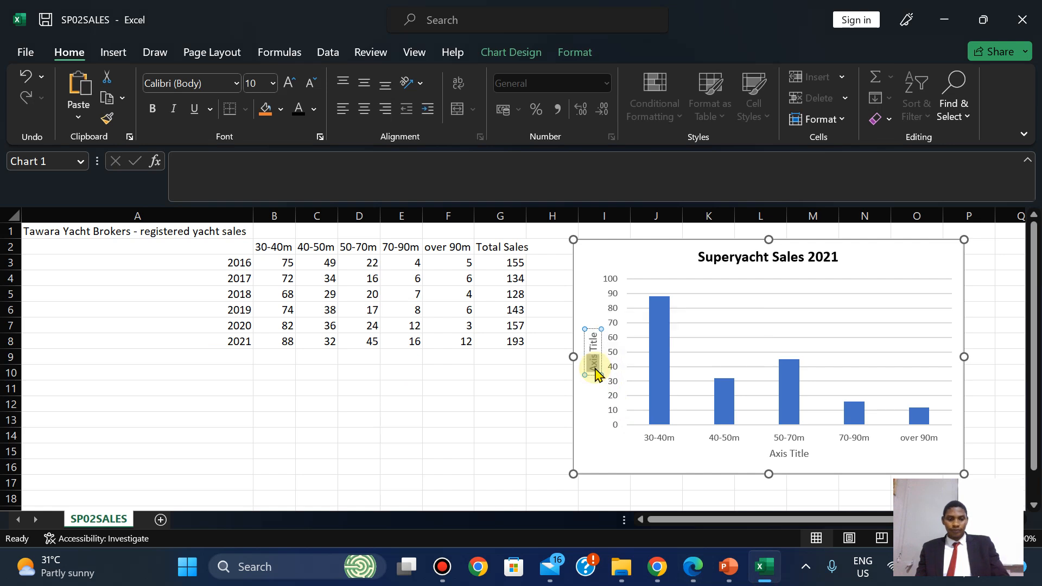
pyautogui.hotkey('ctrl', 'v')
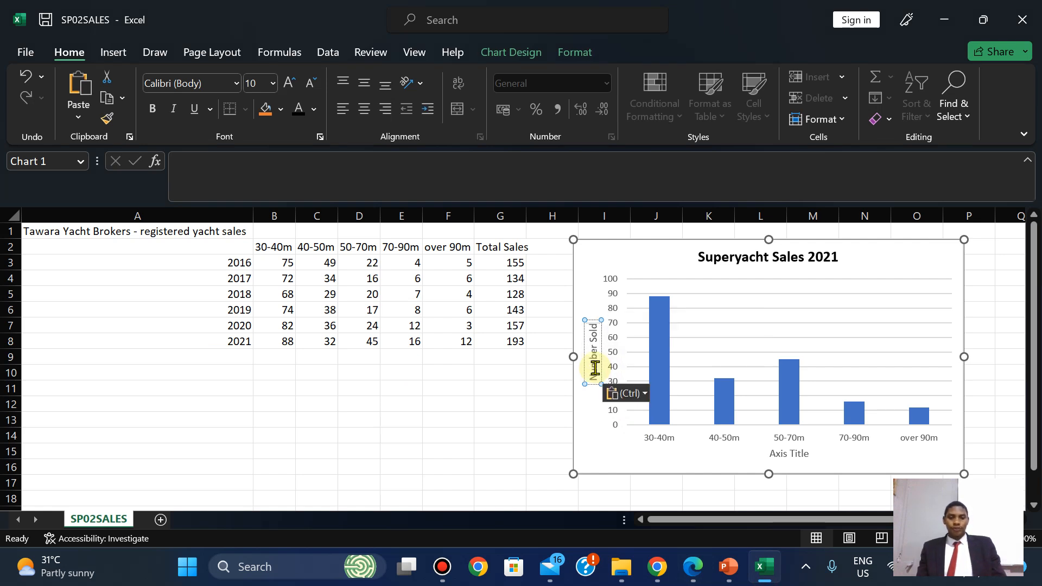
# Format the whole vertical axis title in black, bold text
pyautogui.tripleClick(596, 367)
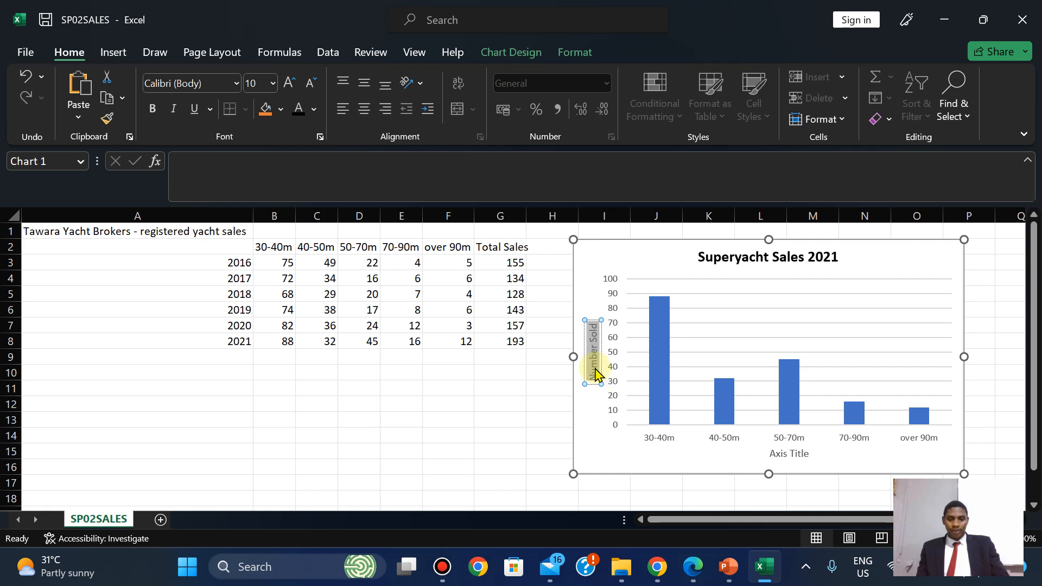
pyautogui.click(299, 111)
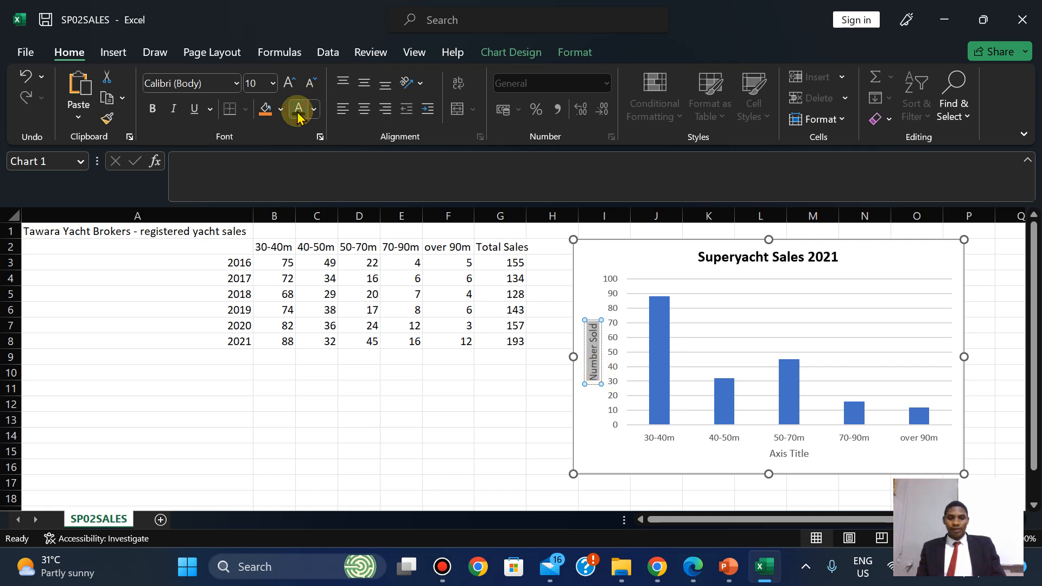
pyautogui.click(153, 110)
# Copy the category axis title from question 30 in the PDF and set the Excel chart's horizontal axis title to "Length (Metres)"
pyautogui.click(694, 567)
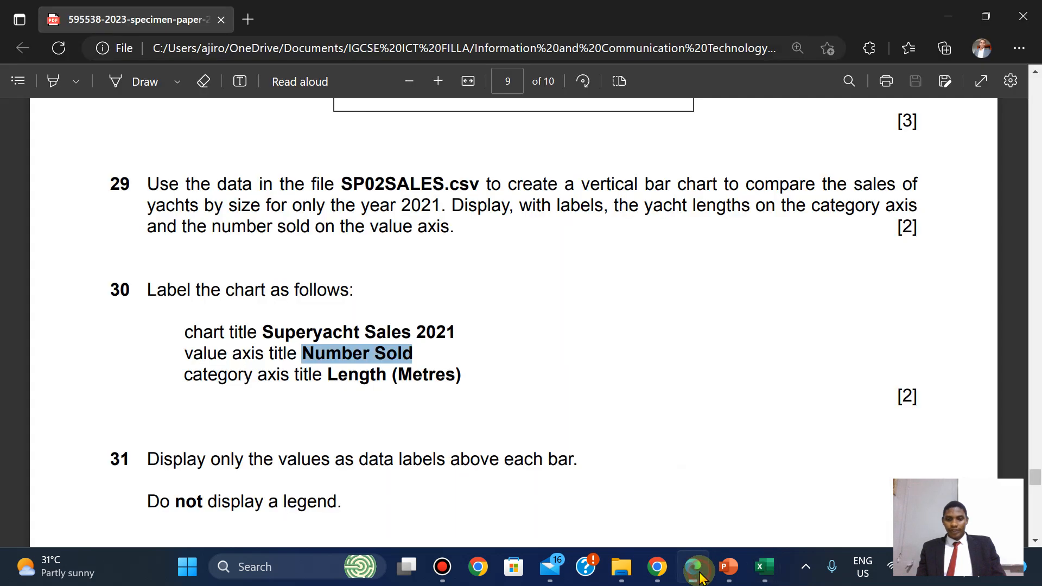
pyautogui.moveTo(329, 375); pyautogui.dragTo(465, 375)
pyautogui.click(492, 245)
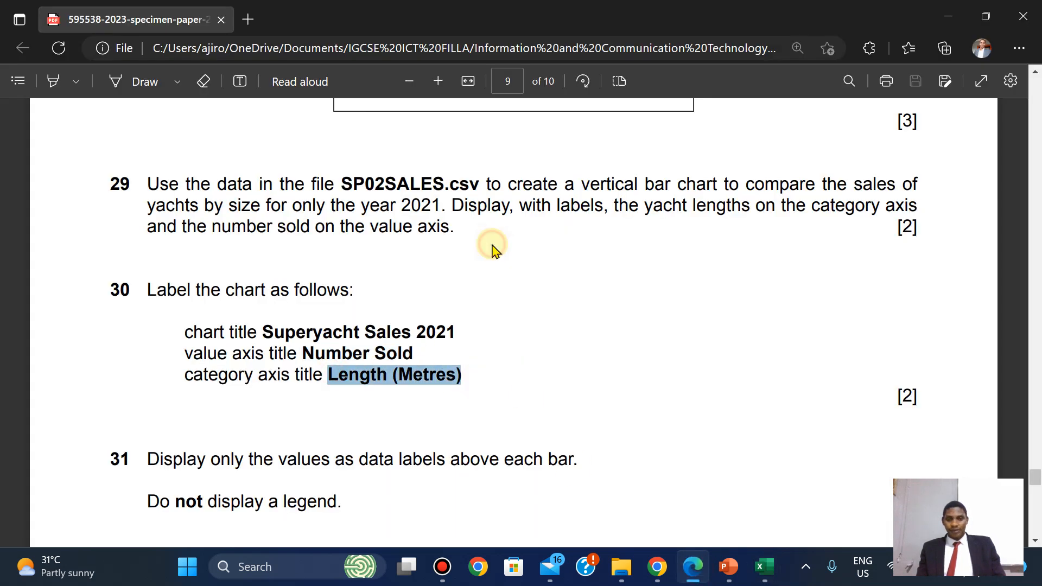
pyautogui.click(762, 567)
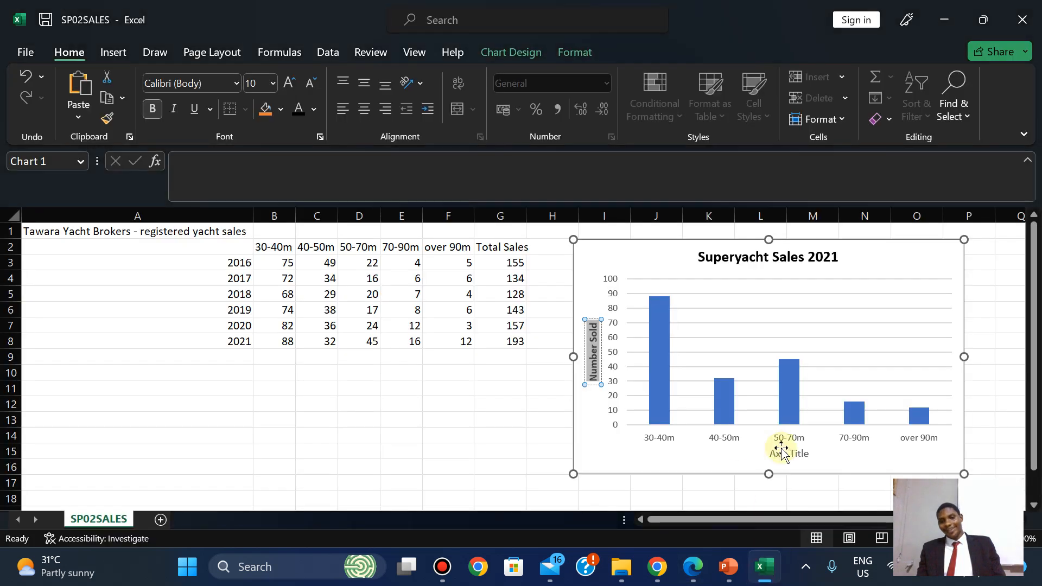
pyautogui.click(782, 451)
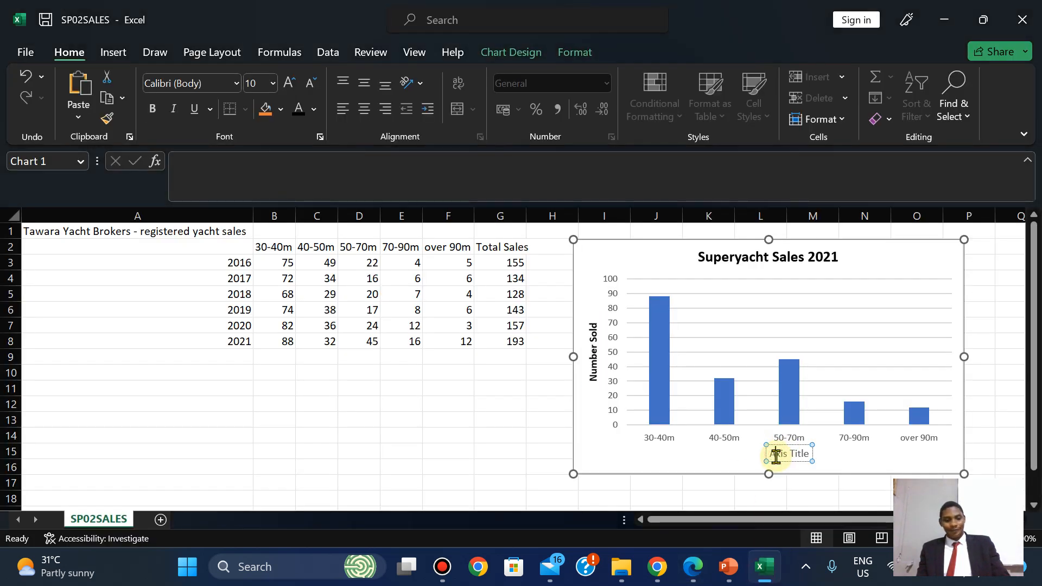
pyautogui.tripleClick(777, 456)
pyautogui.hotkey('ctrl', 'v')
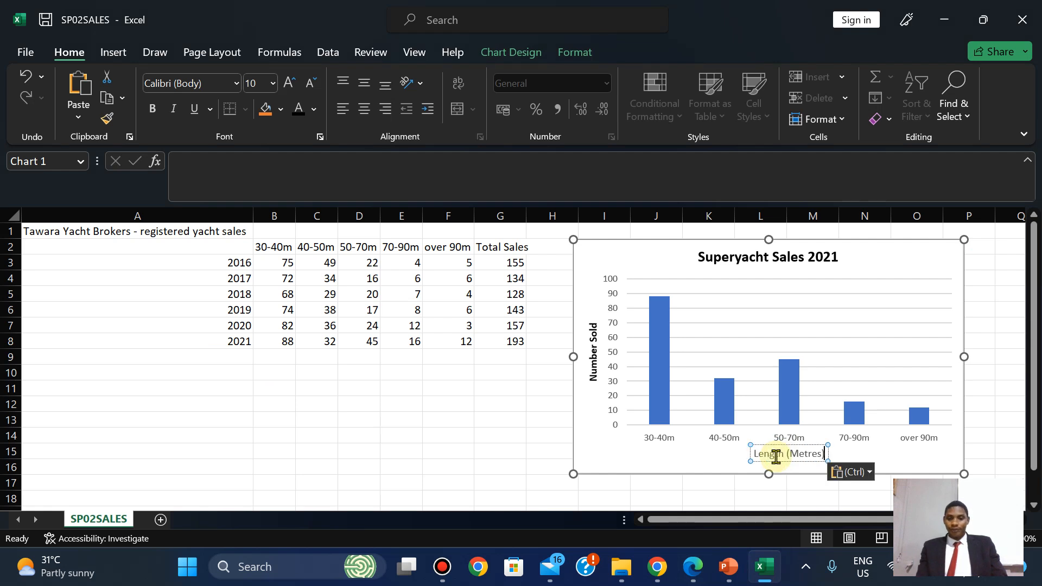
# Format the whole horizontal axis title in black, bold text
pyautogui.tripleClick(776, 456)
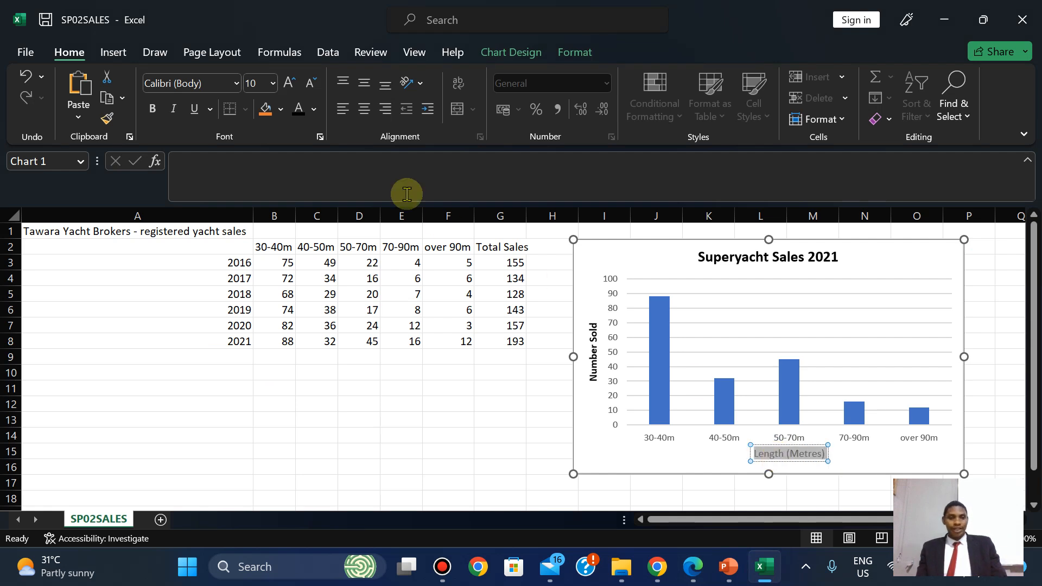
pyautogui.click(298, 108)
pyautogui.click(153, 109)
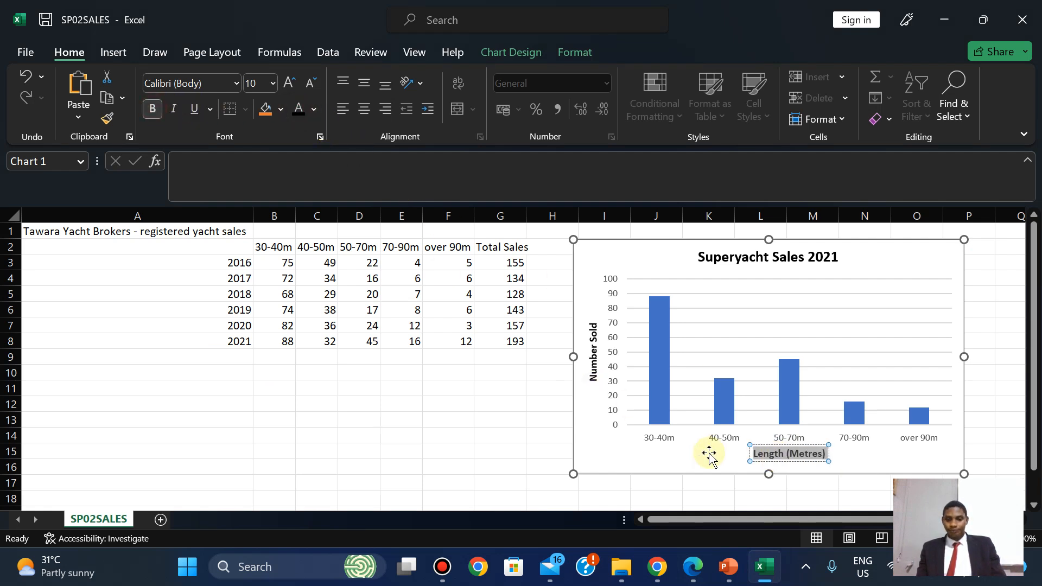
# Check question 31 in the PDF and add value data labels at the outside end of the Excel chart's bars
pyautogui.click(693, 567)
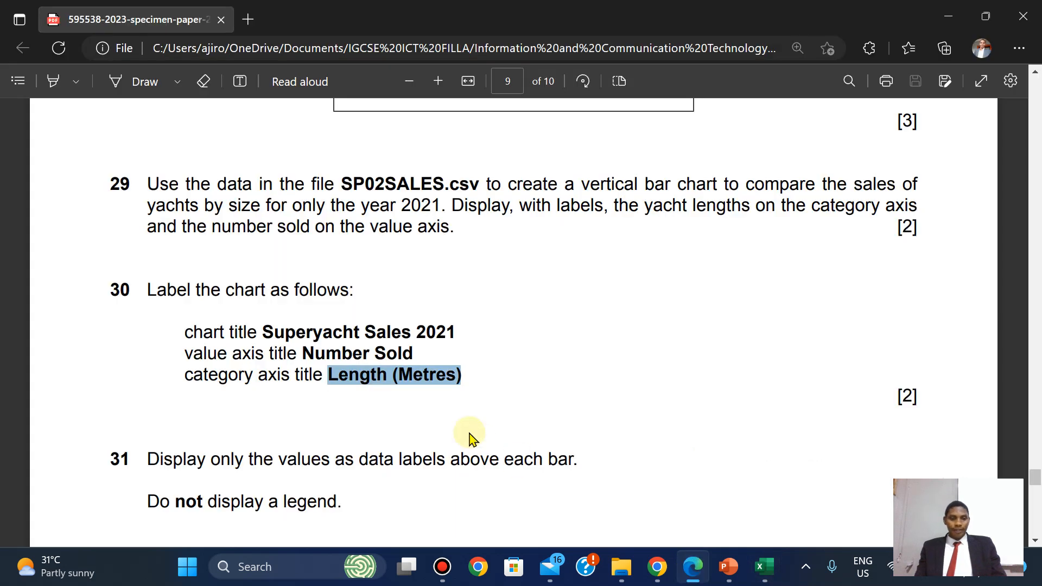
pyautogui.scroll(-1, 471, 437)
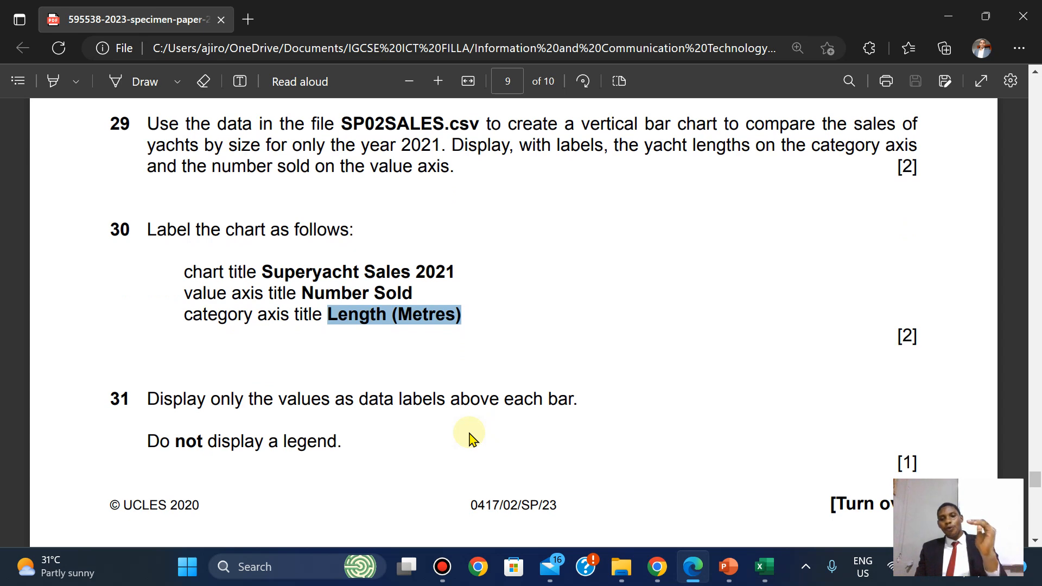
pyautogui.click(764, 567)
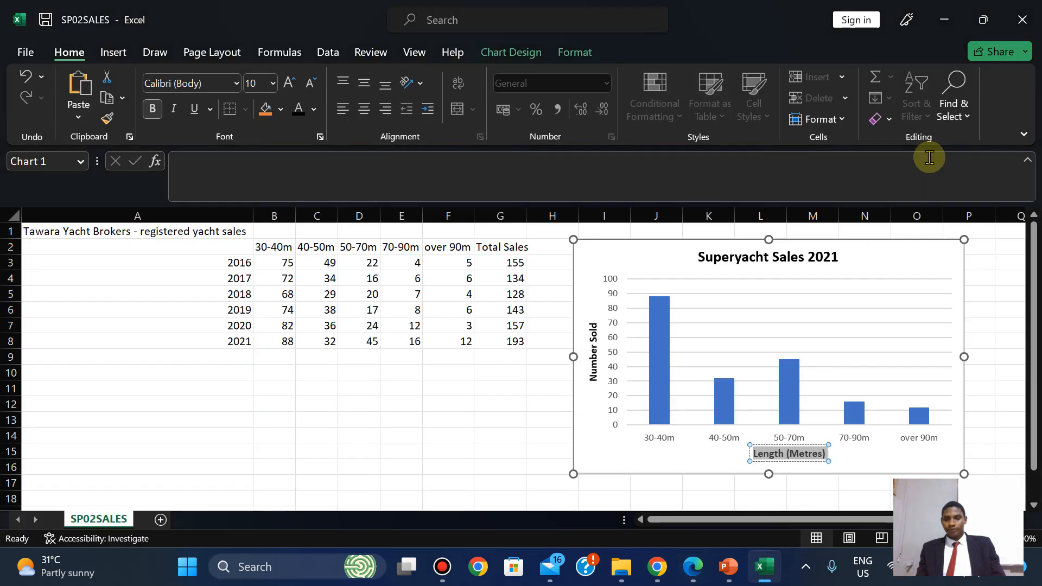
pyautogui.click(949, 254)
pyautogui.click(985, 251)
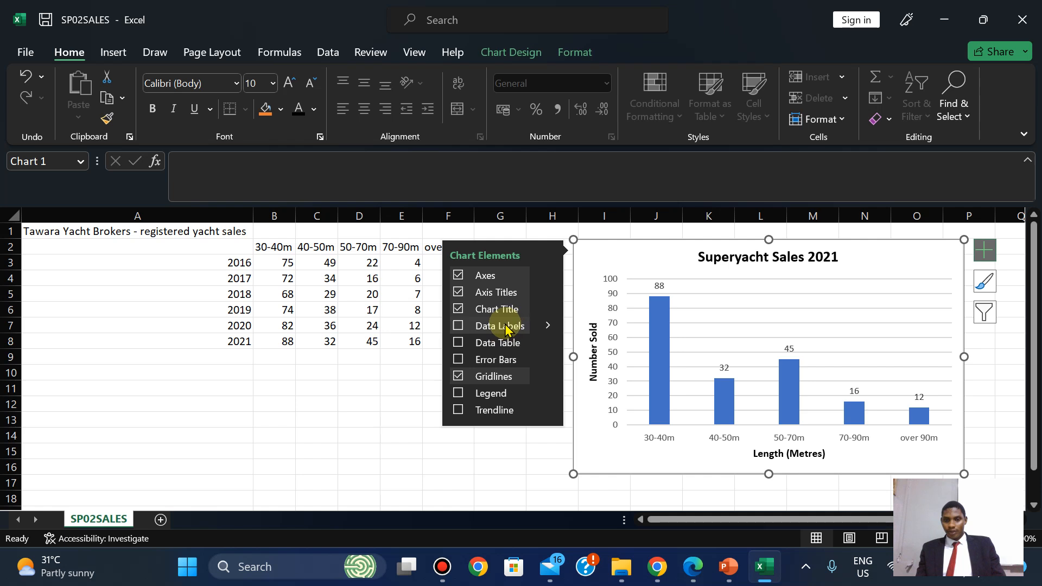
pyautogui.click(547, 325)
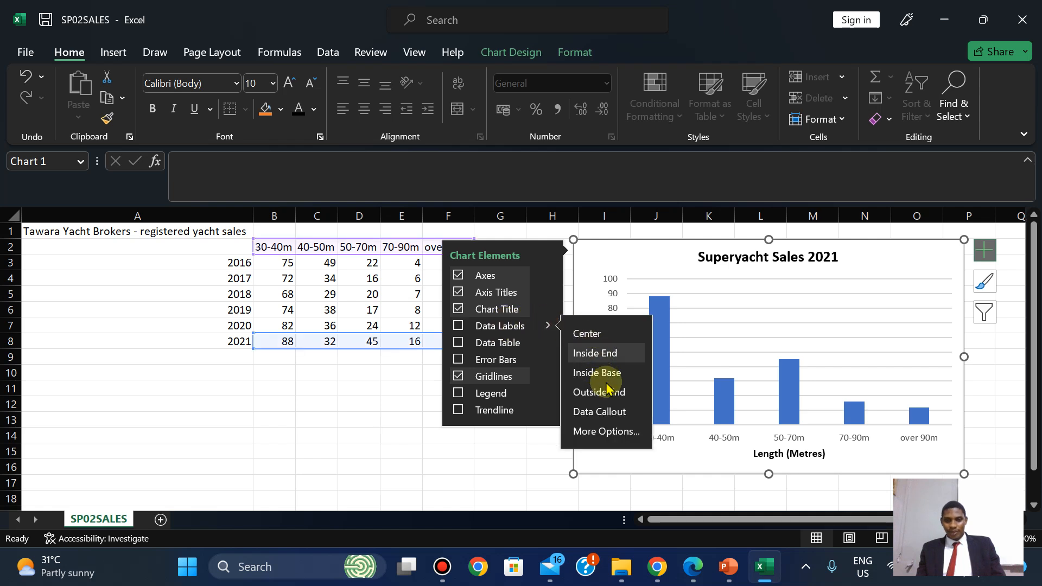
pyautogui.click(600, 392)
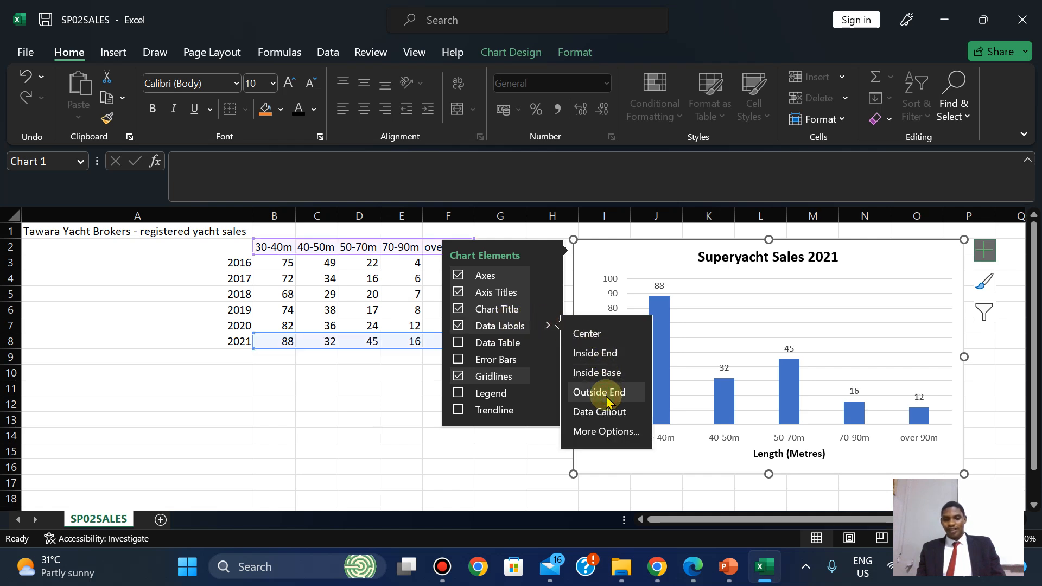
pyautogui.click(444, 468)
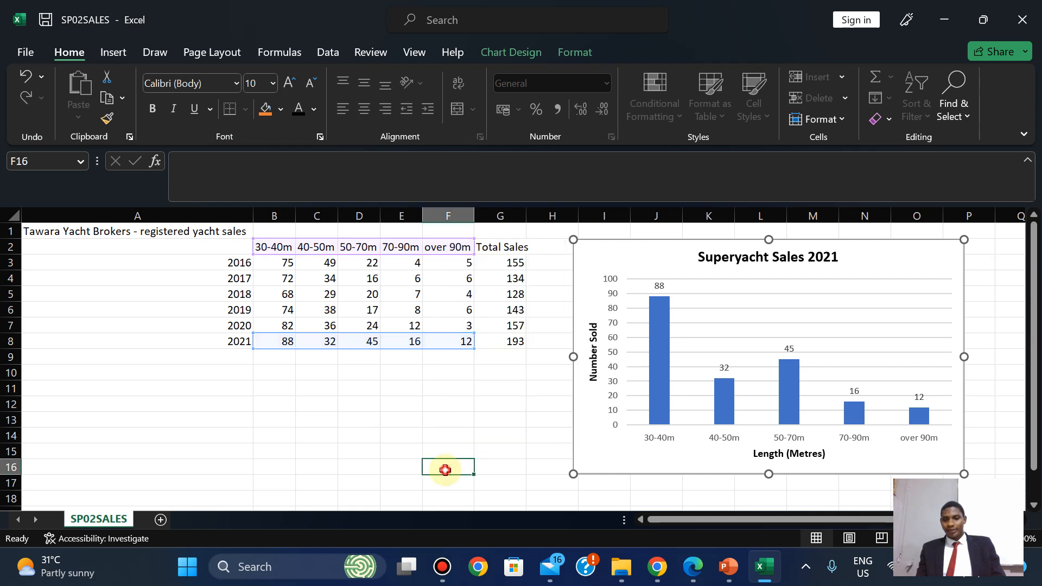
# Move the chart closer to the sales data so that it starts over column G
pyautogui.click(691, 570)
pyautogui.click(690, 569)
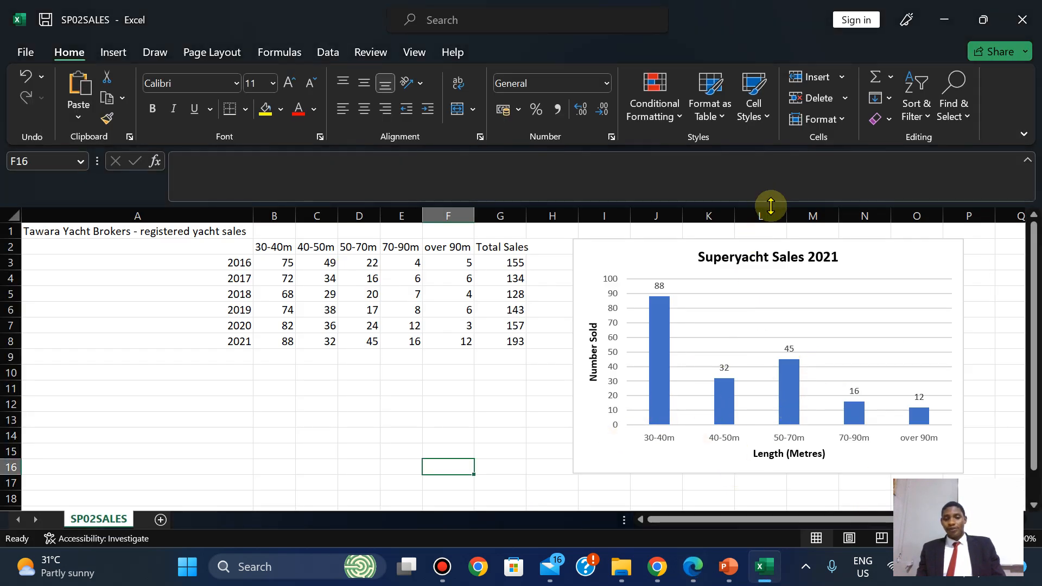
pyautogui.moveTo(881, 248); pyautogui.dragTo(796, 239)
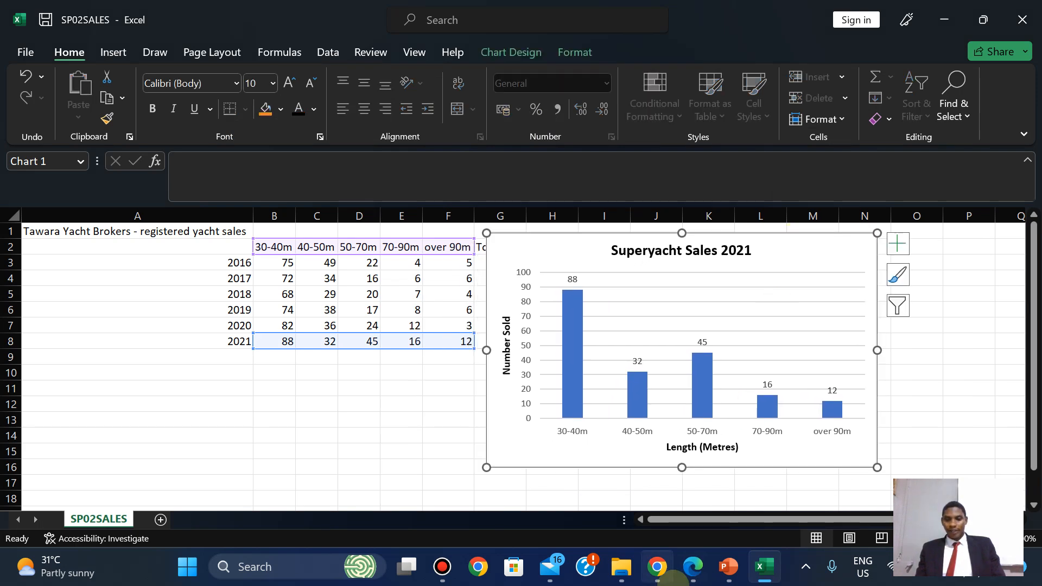
# Read question 32 in the PDF for the value axis scale requirements and return to the Excel workbook
pyautogui.click(697, 576)
pyautogui.press('Down')
pyautogui.press('Down')
pyautogui.press('Down')
pyautogui.press('Down')
pyautogui.press('Down')
pyautogui.press('Down')
pyautogui.press('Down')
pyautogui.press('Down')
pyautogui.press('Down')
pyautogui.press('Down')
pyautogui.press('Down')
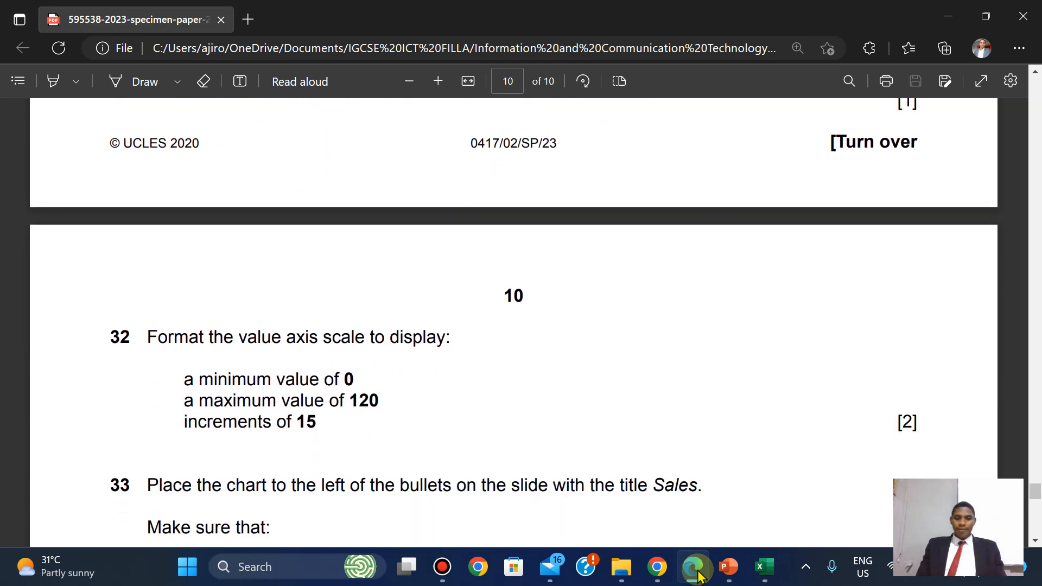
pyautogui.click(698, 577)
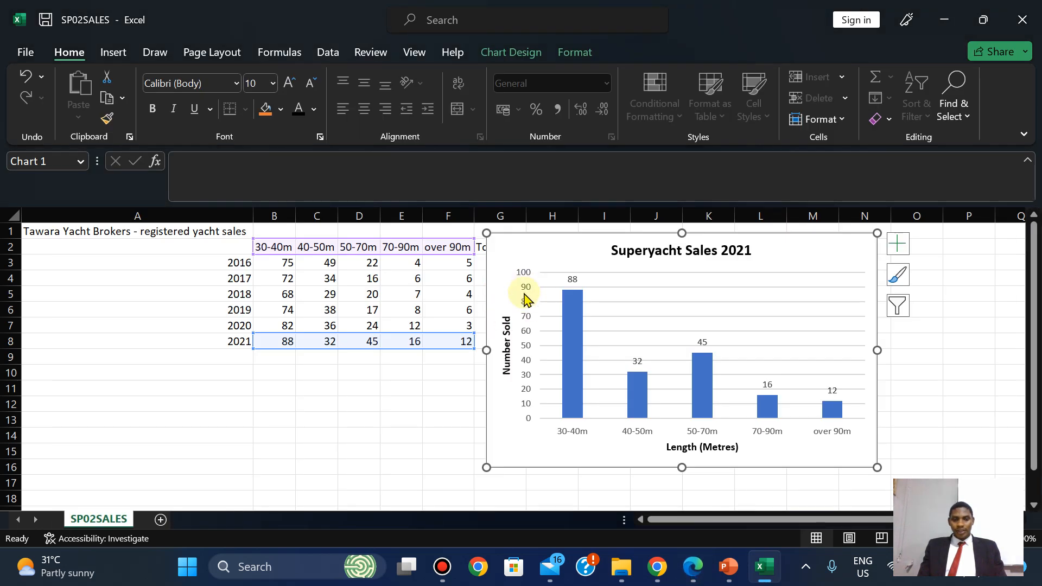
# Open the axis formatting options for the chart's vertical value axis and set the maximum bound to 120
pyautogui.click(525, 298)
pyautogui.rightClick(526, 299)
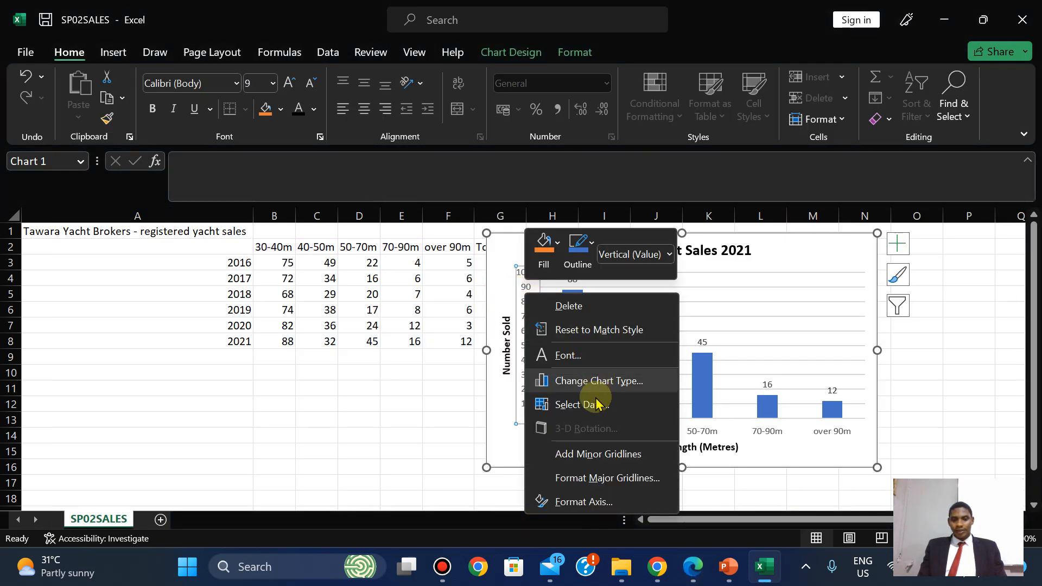
pyautogui.click(583, 503)
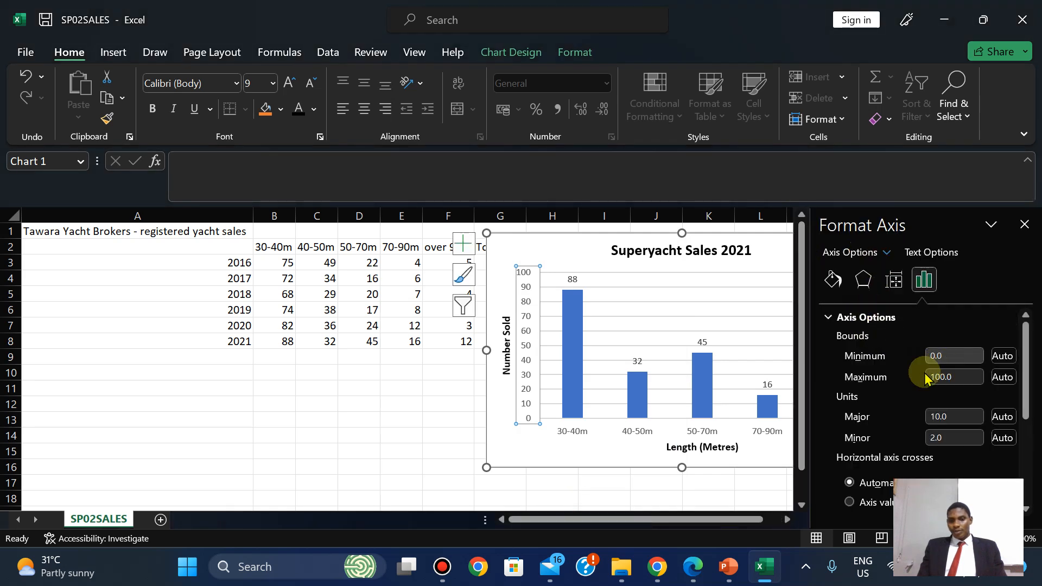
pyautogui.click(691, 574)
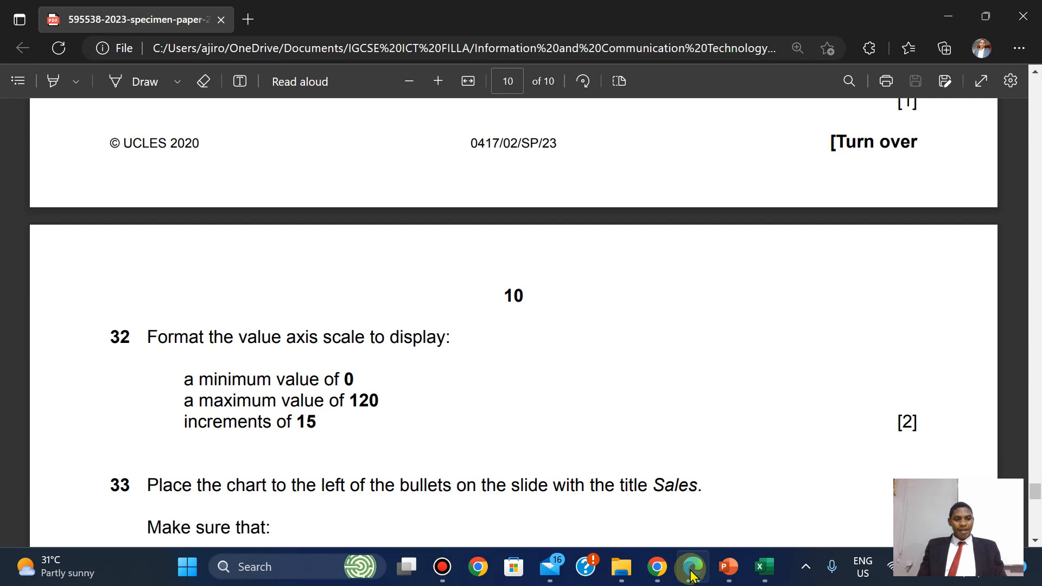
pyautogui.click(691, 575)
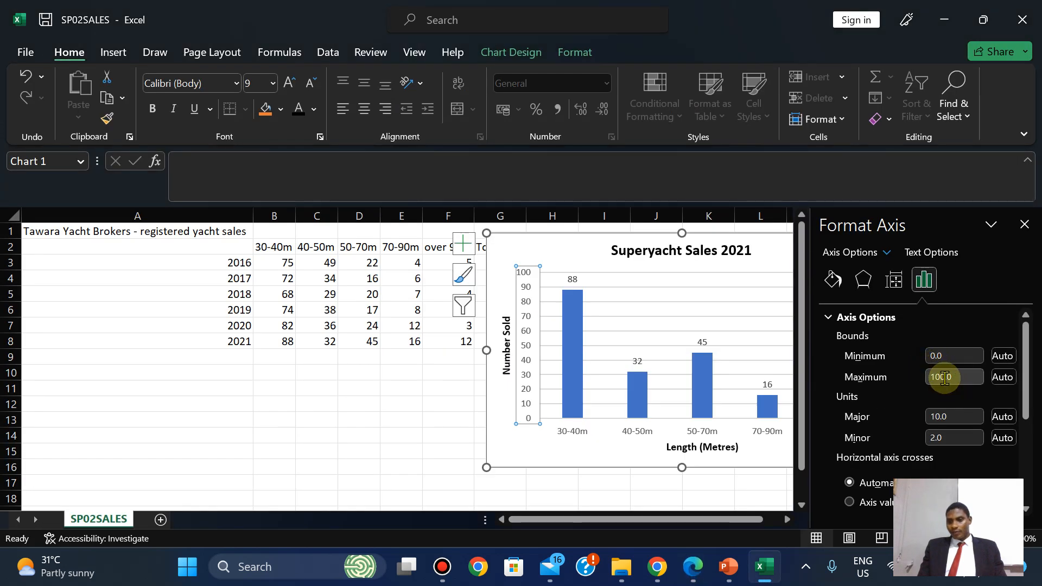
pyautogui.click(944, 378)
pyautogui.press('BackSpace')
pyautogui.press('BackSpace')
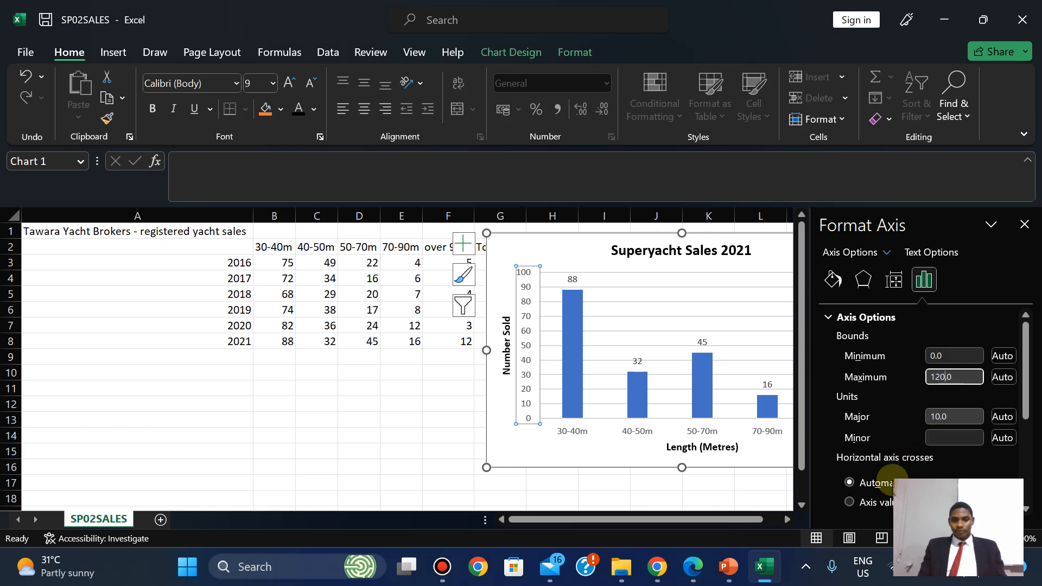
# Recheck question 32 in the PDF, set the value axis major unit to 15, and close the axis formatting options
pyautogui.click(693, 575)
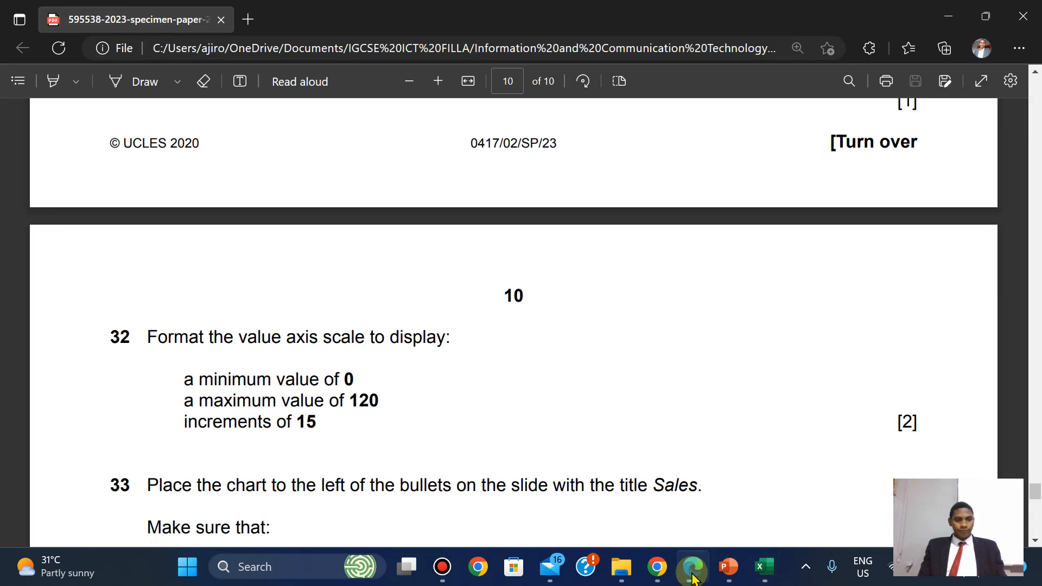
pyautogui.click(694, 575)
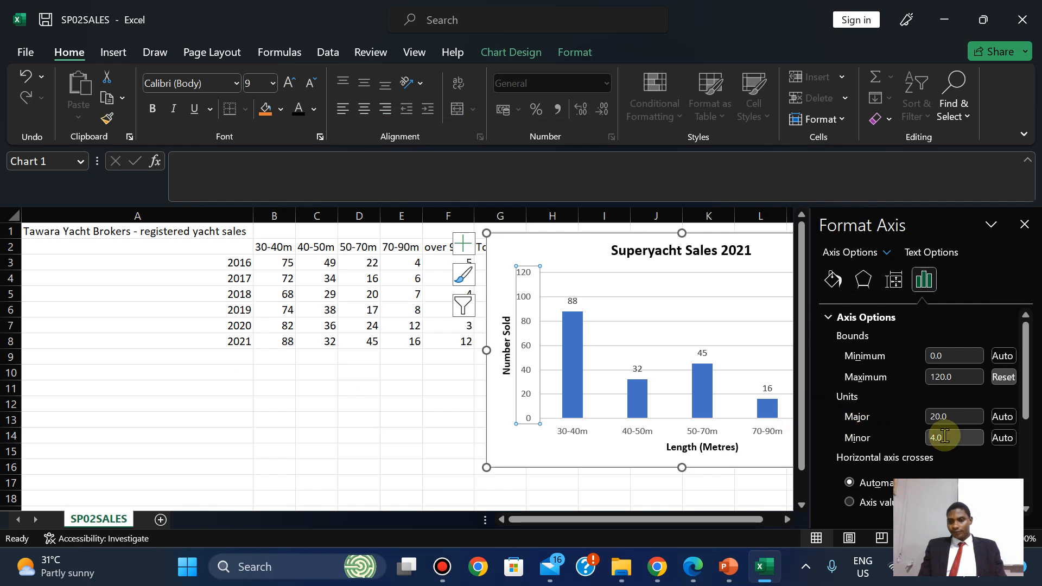
pyautogui.click(938, 418)
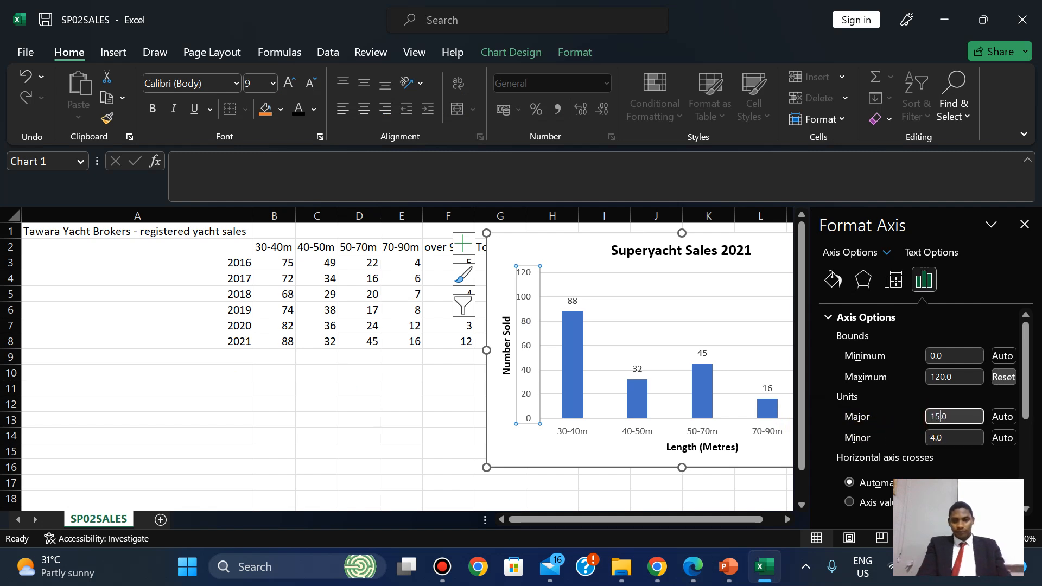
pyautogui.click(697, 568)
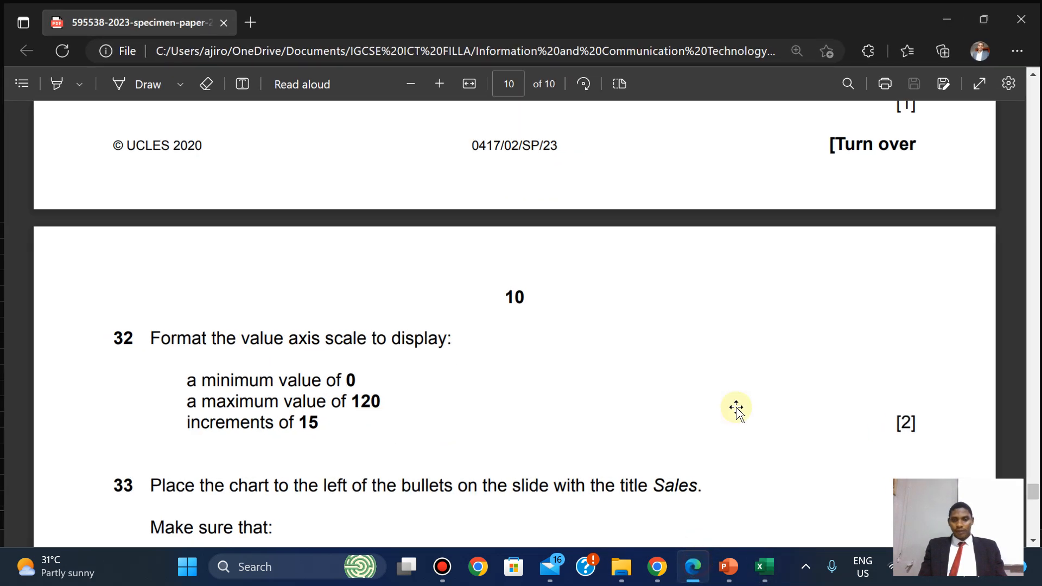
pyautogui.hotkey('alt', 'Tab')
pyautogui.click(1002, 257)
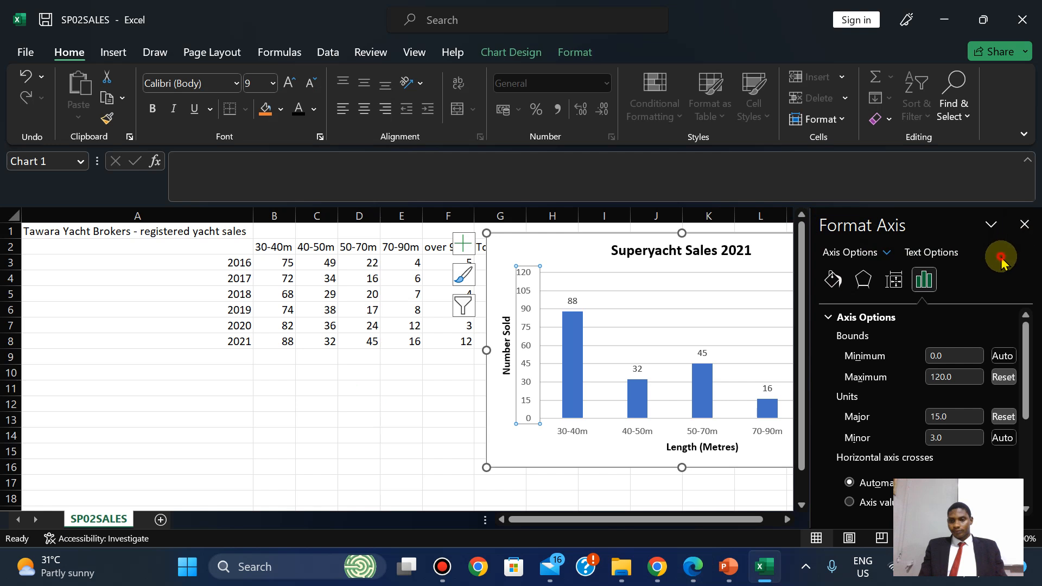
pyautogui.click(1024, 225)
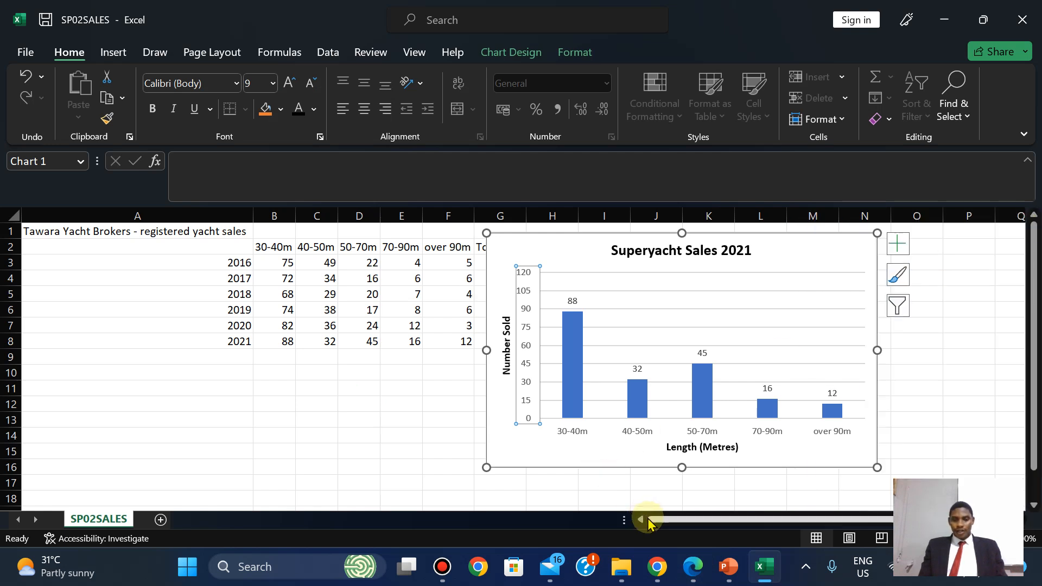
# Read question 33 in the PDF for the chart placement requirements and return to the Excel workbook
pyautogui.click(692, 567)
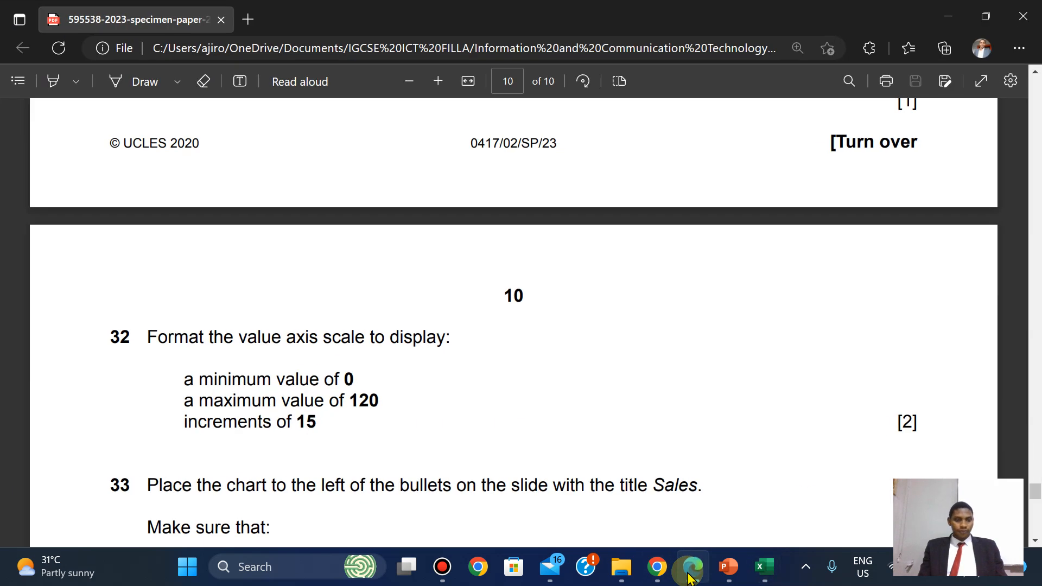
pyautogui.press('Down')
pyautogui.press('Down')
pyautogui.press('Down')
pyautogui.press('Down')
pyautogui.press('Down')
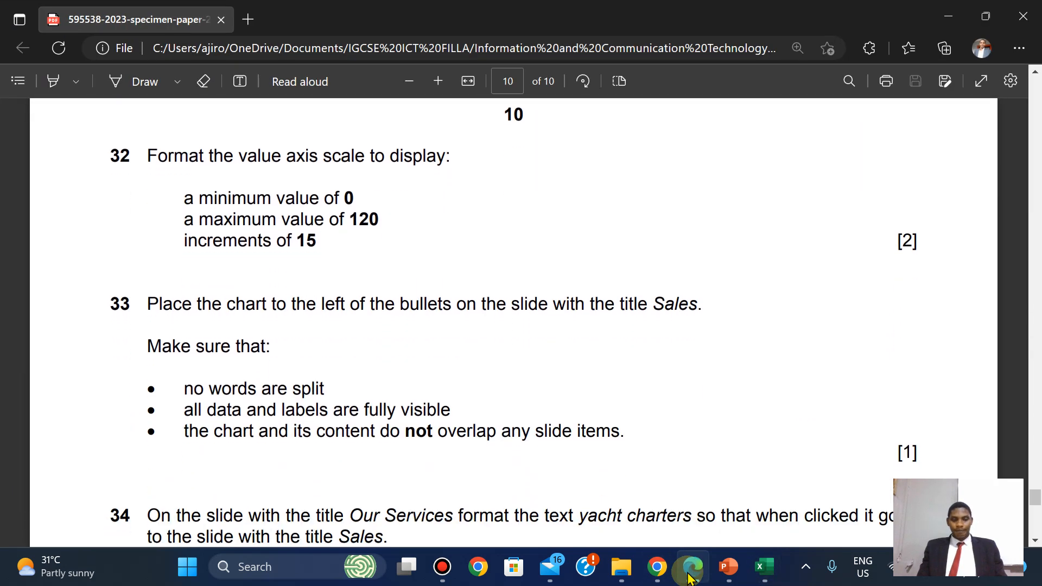
pyautogui.press('Up')
pyautogui.press('Up')
pyautogui.click(689, 573)
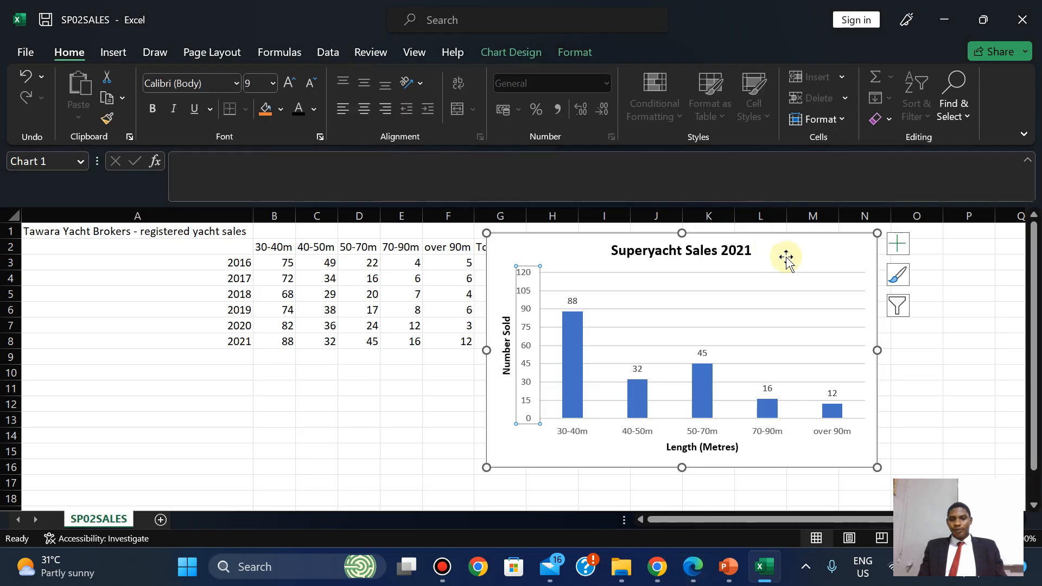
# Copy the whole Superyacht Sales 2021 chart, recheck question 33, and switch to the SP02ABOUT presentation in PowerPoint
pyautogui.click(786, 257)
pyautogui.rightClick(789, 264)
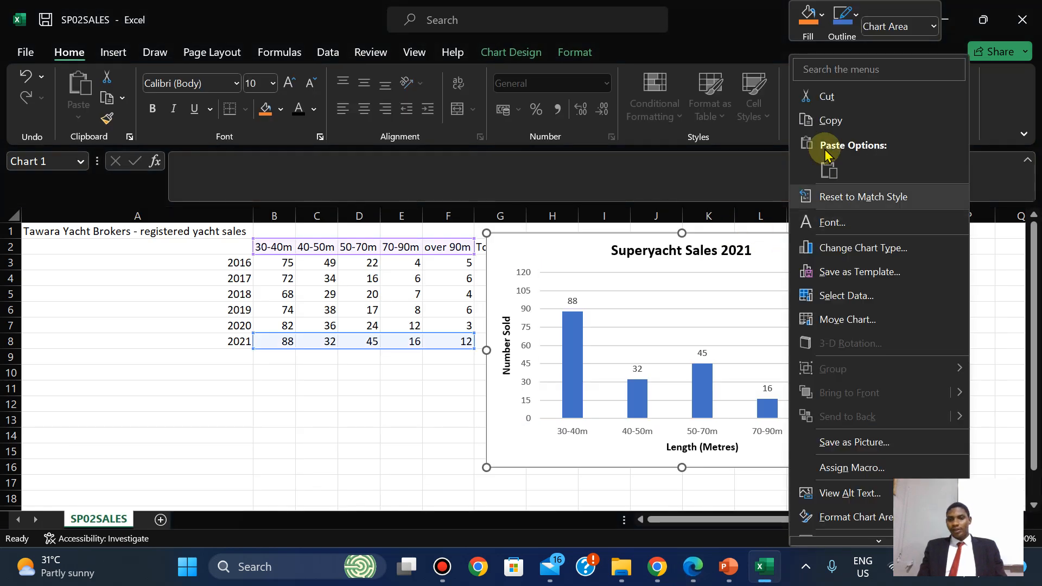
pyautogui.click(830, 120)
pyautogui.click(695, 567)
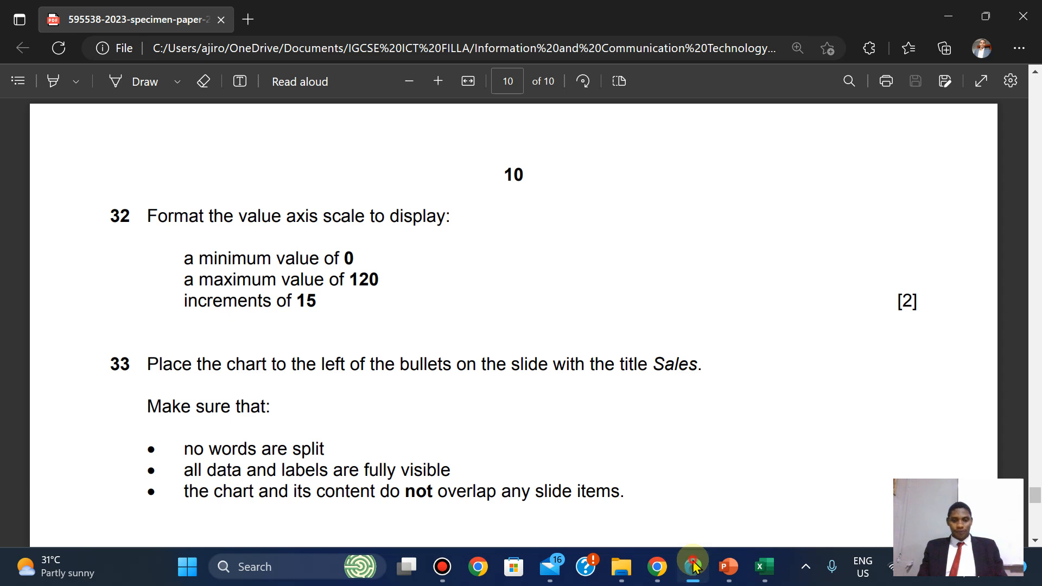
pyautogui.click(694, 567)
pyautogui.click(728, 567)
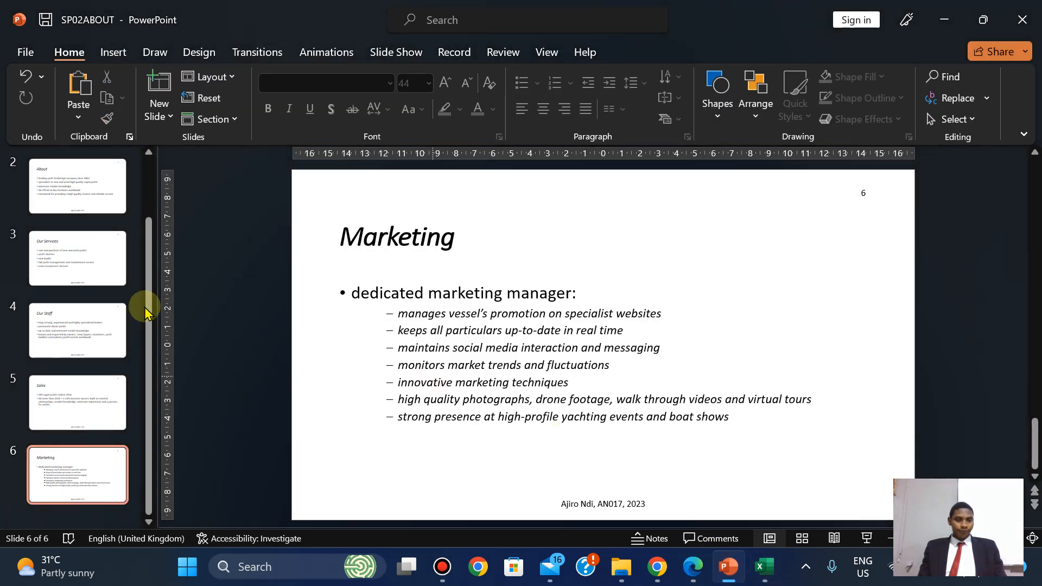
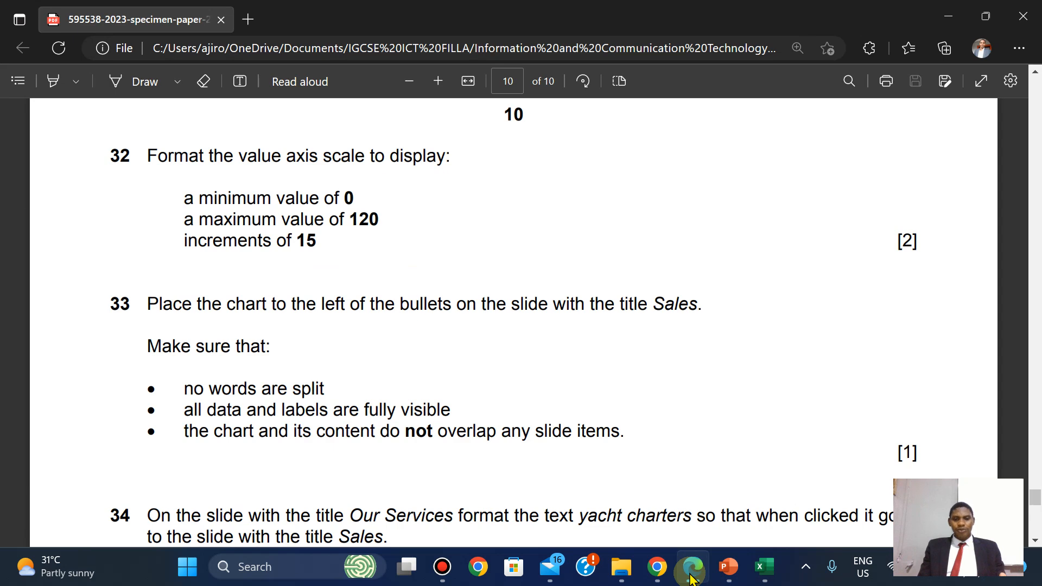
# Read question 34 in the PDF for the hyperlink and screenshot evidence requirements
pyautogui.click(691, 578)
pyautogui.click(690, 579)
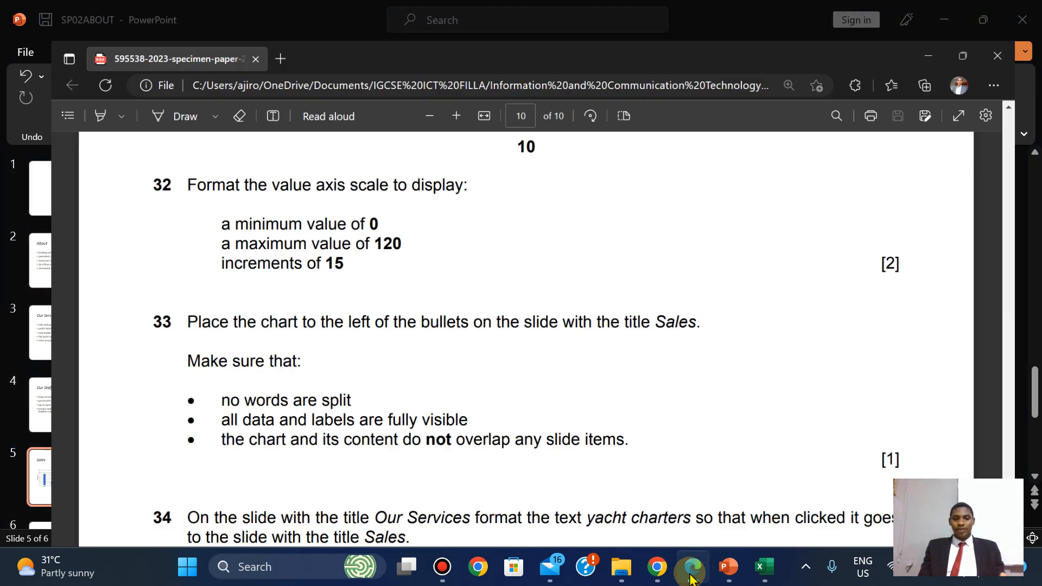
pyautogui.press('Down')
pyautogui.press('Down')
pyautogui.press('Down')
pyautogui.press('Down')
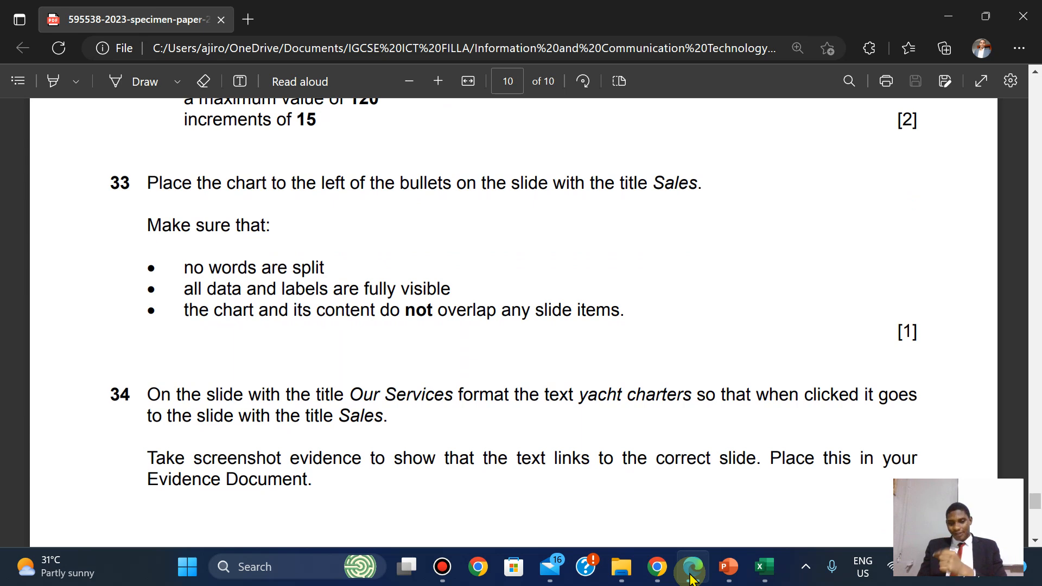
# Switch to the SP02ABOUT presentation in PowerPoint and display the Our Services slide
pyautogui.click(728, 567)
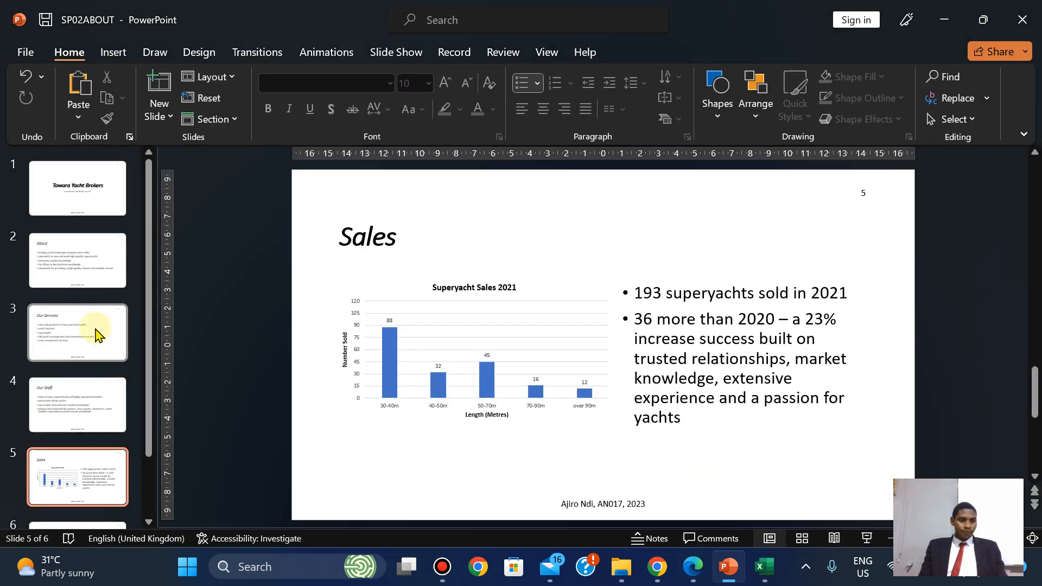
pyautogui.click(43, 425)
pyautogui.press('Up')
pyautogui.press('Up')
pyautogui.press('Down')
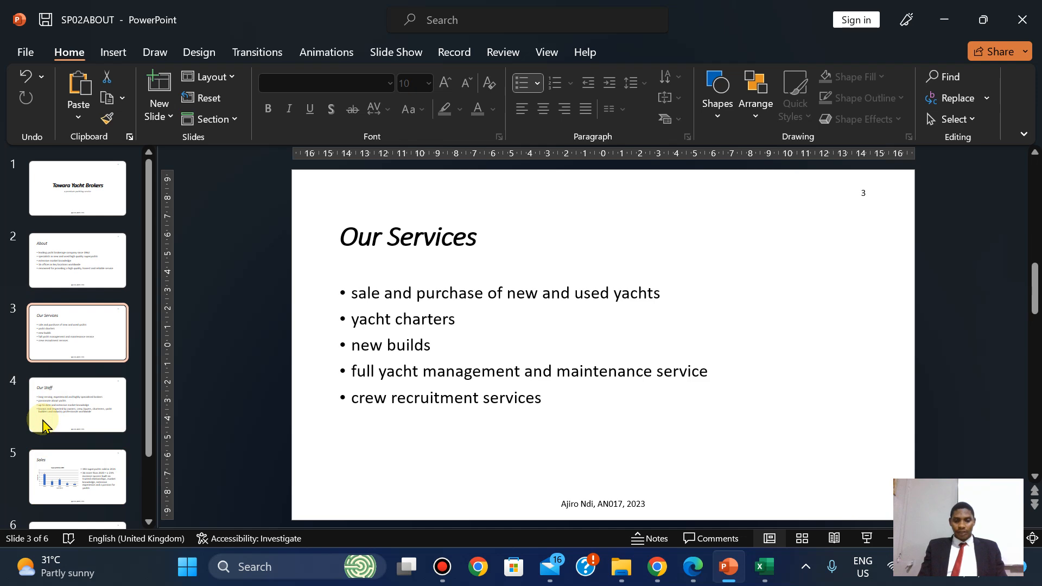
# Reread question 34 in the PDF for the link requirements and return to the Our Services slide in PowerPoint
pyautogui.click(701, 576)
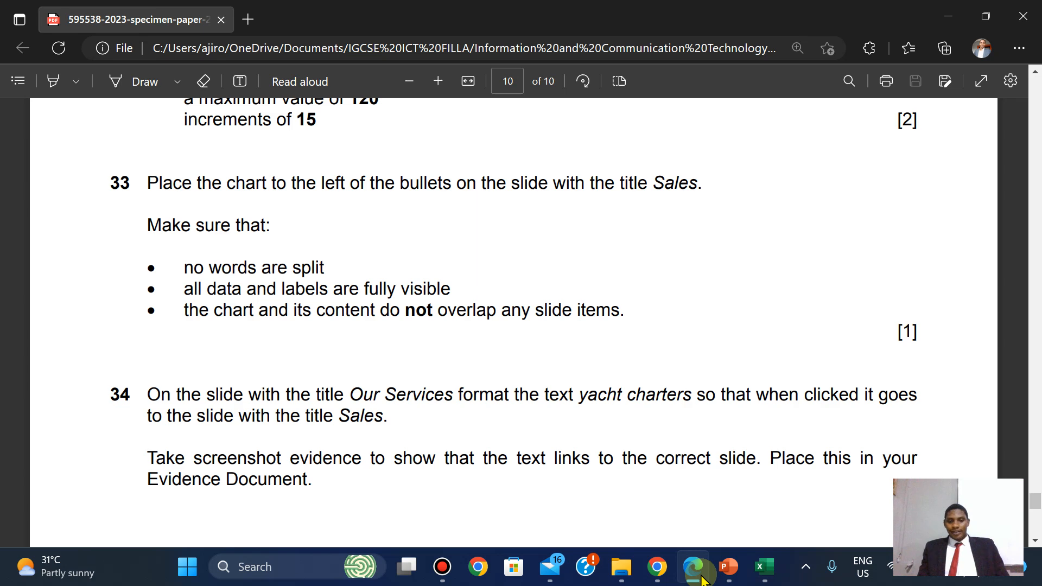
pyautogui.click(701, 578)
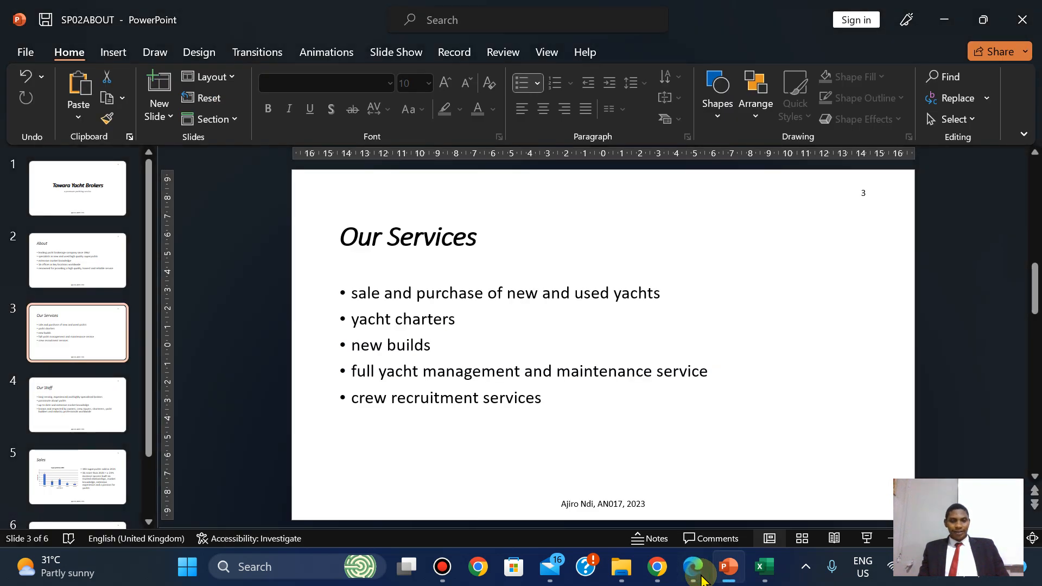
pyautogui.click(700, 579)
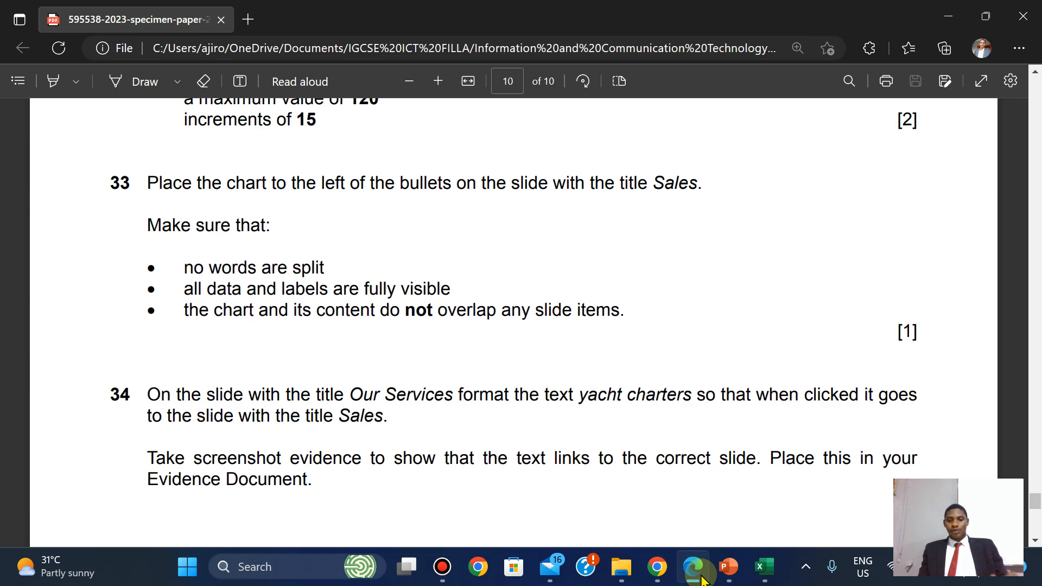
pyautogui.click(702, 579)
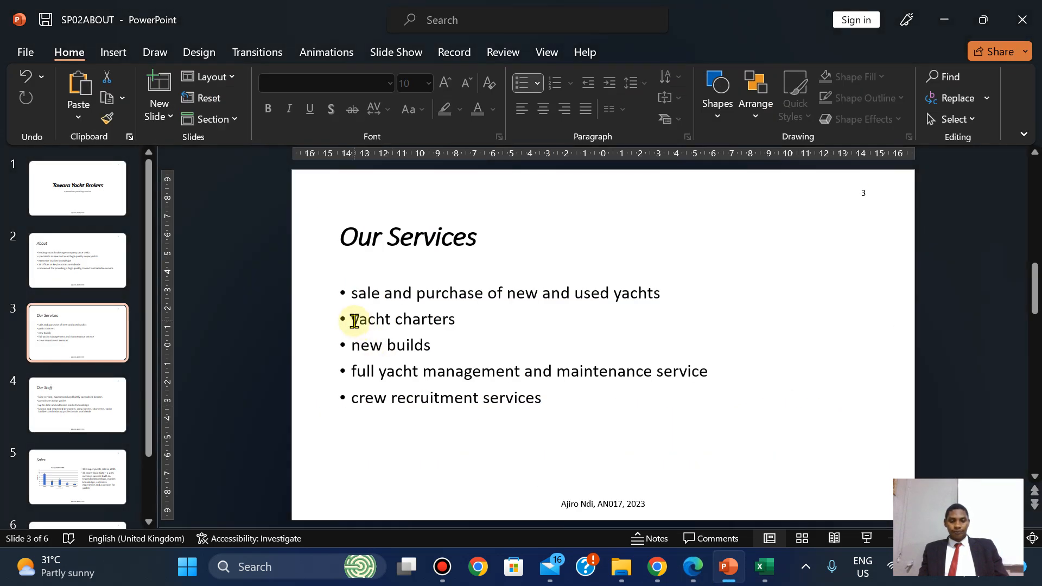
pyautogui.click(354, 321)
pyautogui.hotkey('shift', 'Right')
pyautogui.hotkey('shift', 'Right')
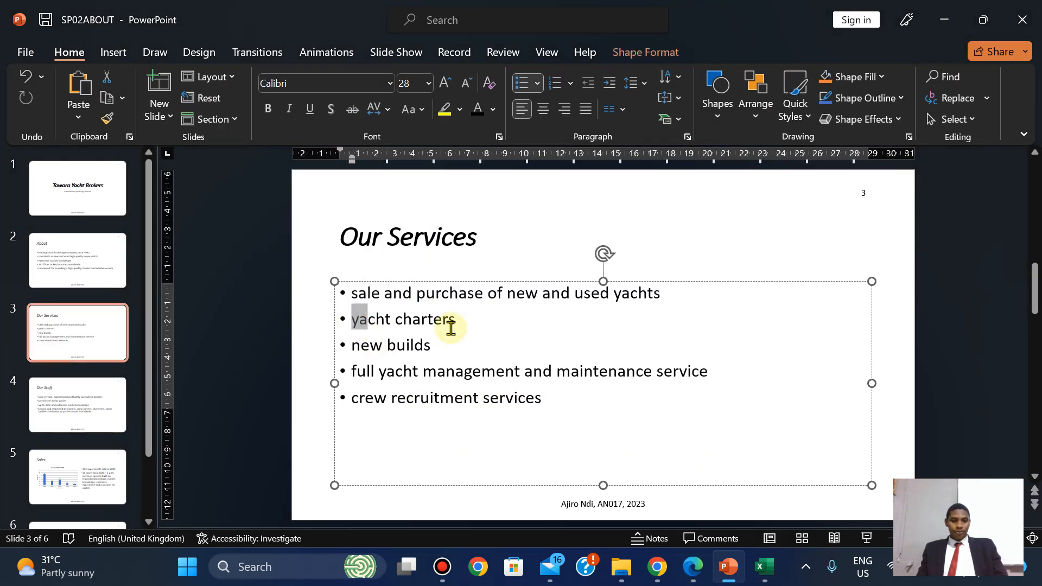
pyautogui.hotkey('shift', 'Right')
pyautogui.hotkey('shift', 'Right')
pyautogui.hotkey('shift', 'Right')
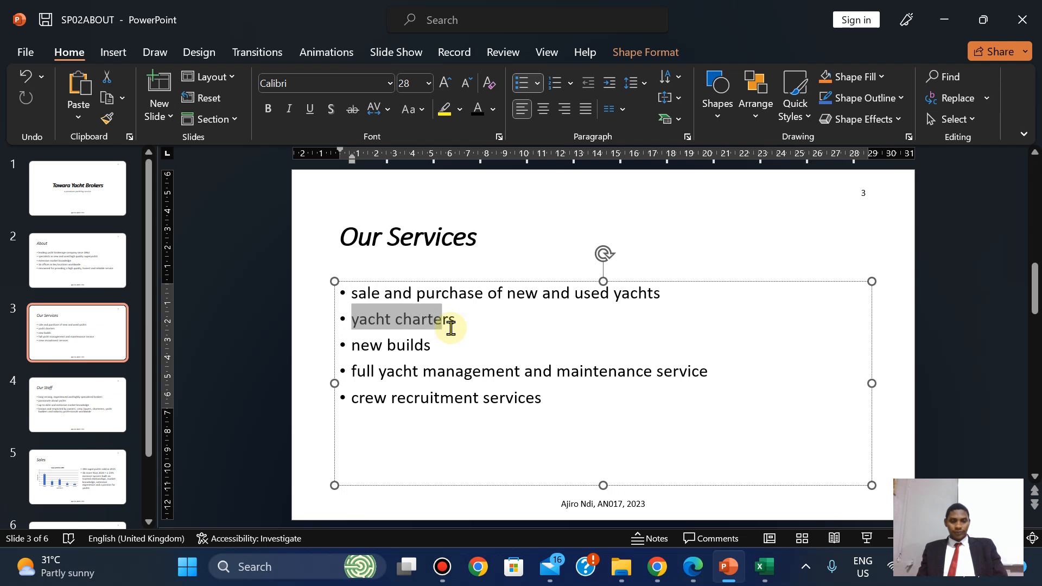
pyautogui.click(489, 344)
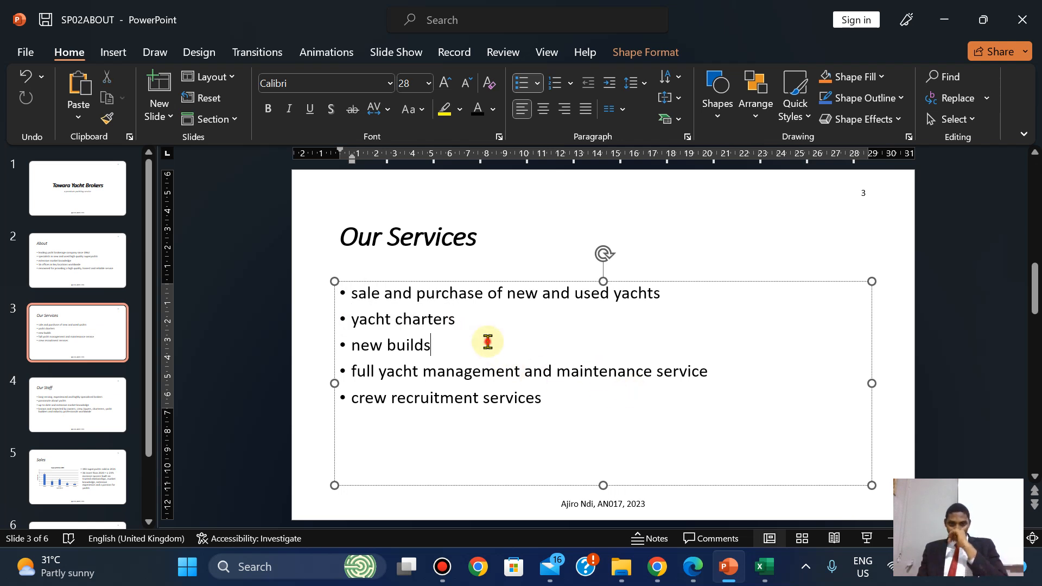
# Link the text "yacht charters" on the Our Services slide to slide 5, Sales, as a place in this document
pyautogui.hotkey('shift', 'Right')
pyautogui.hotkey('shift', 'Right')
pyautogui.hotkey('shift', 'Right')
pyautogui.hotkey('shift', 'Right')
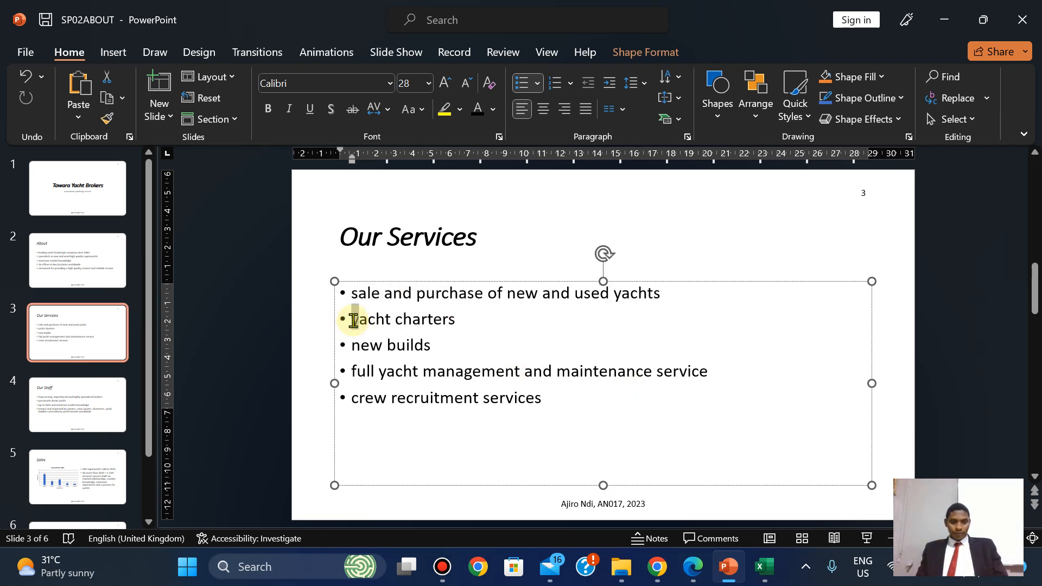
pyautogui.hotkey('shift', 'Right')
pyautogui.hotkey('shift', 'Right')
pyautogui.hotkey('shift', 'Right')
pyautogui.hotkey('shift', 'Right')
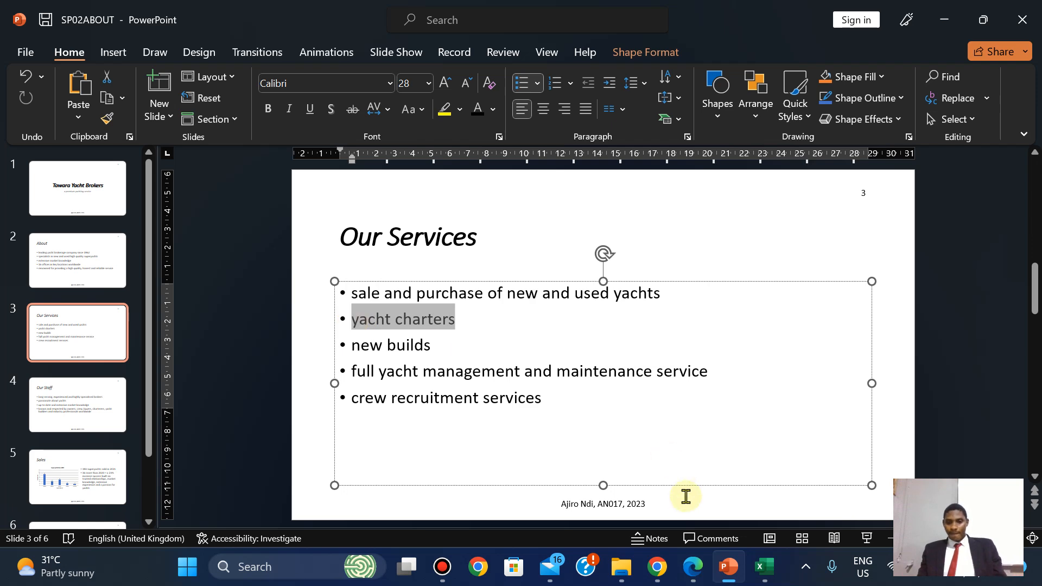
pyautogui.click(693, 575)
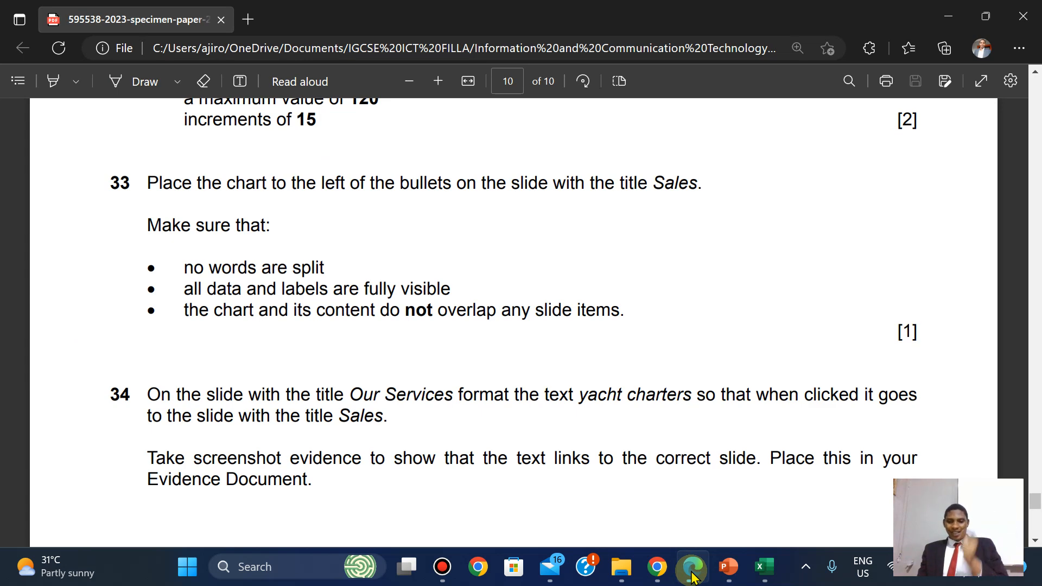
pyautogui.click(692, 576)
pyautogui.rightClick(411, 320)
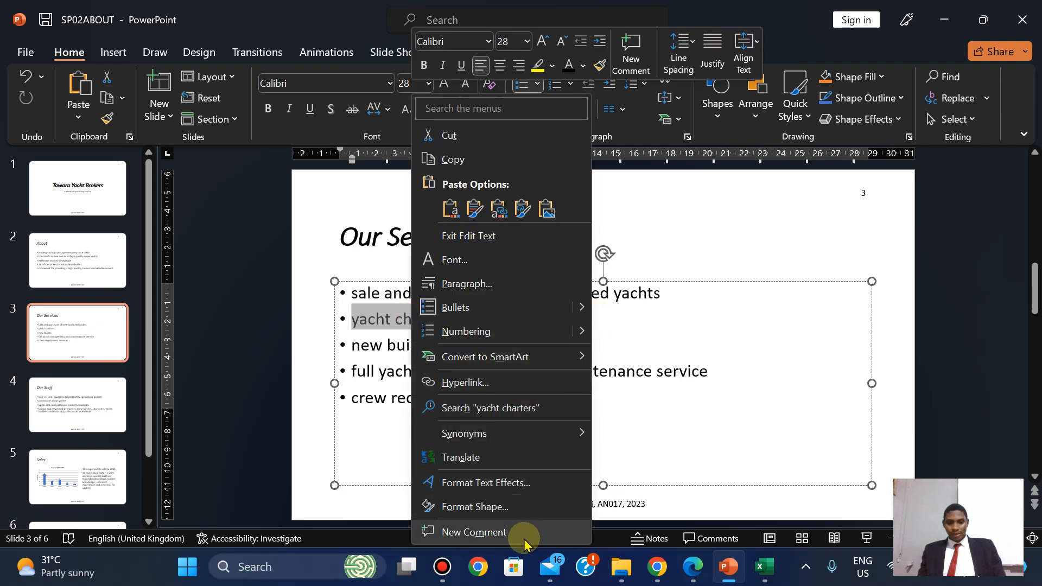
pyautogui.click(490, 387)
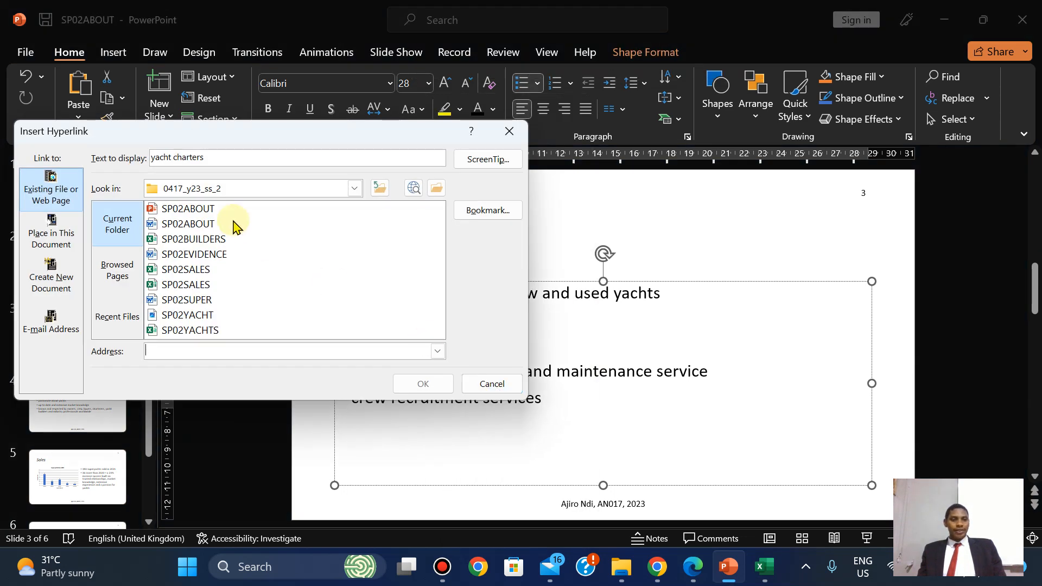
pyautogui.click(63, 243)
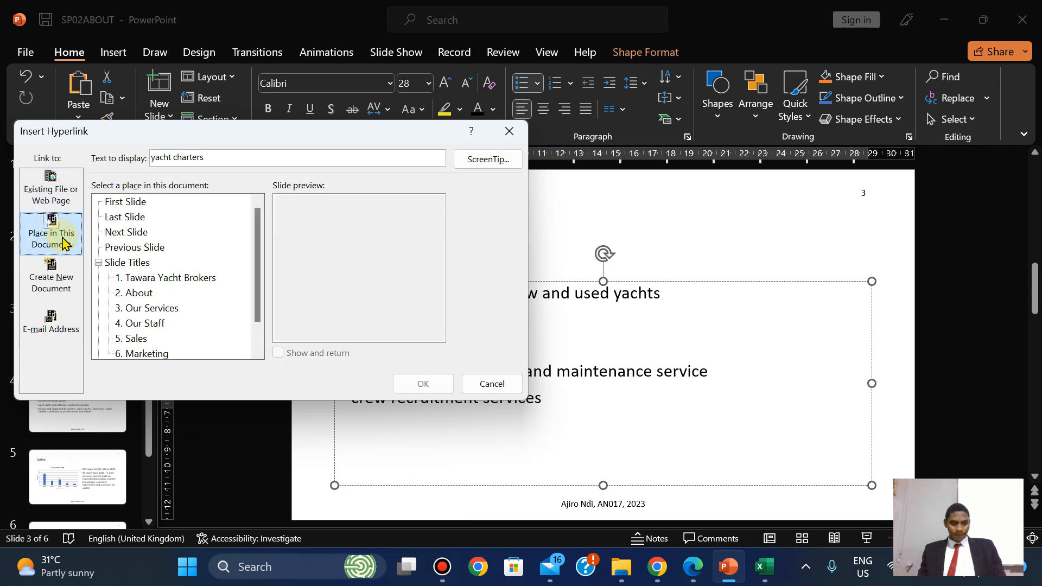
pyautogui.rightClick(258, 270)
pyautogui.click(254, 270)
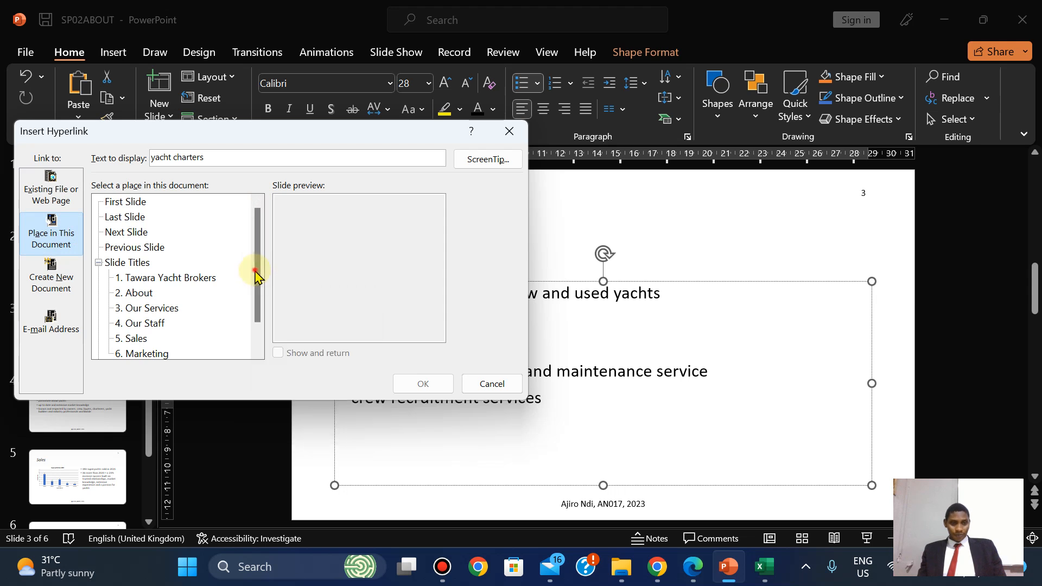
pyautogui.click(132, 340)
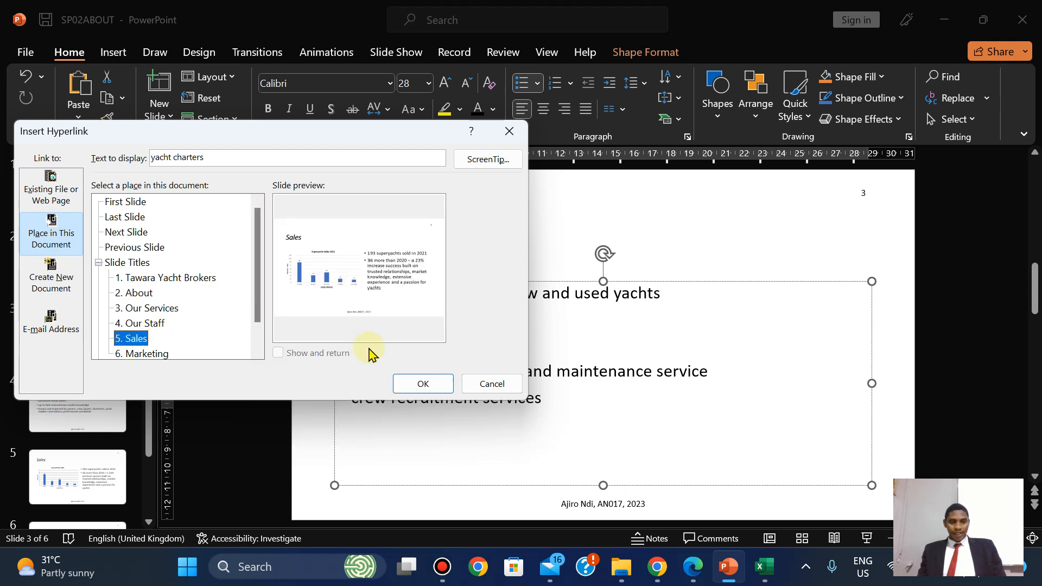
pyautogui.click(423, 383)
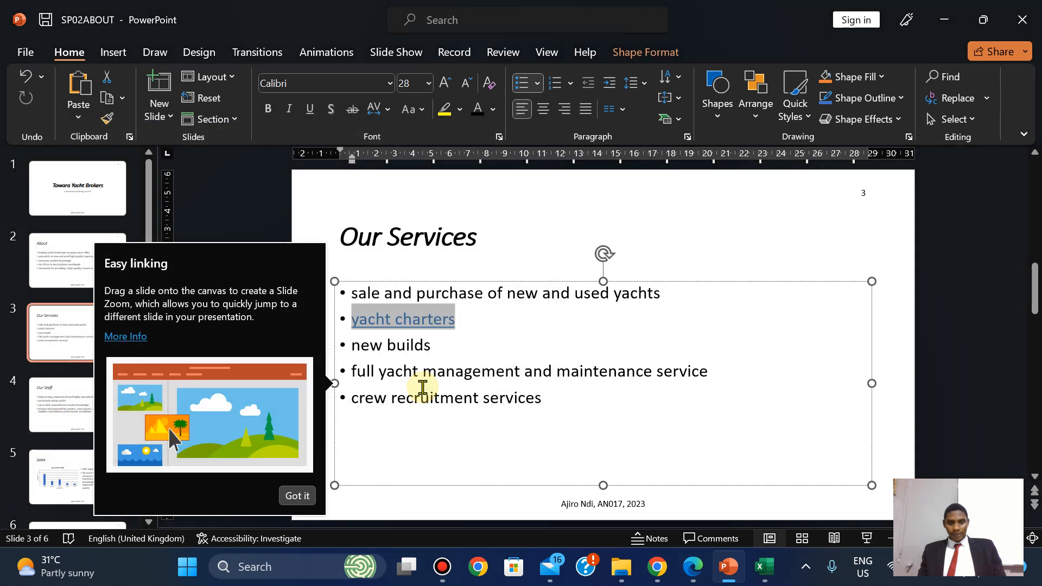
pyautogui.click(290, 503)
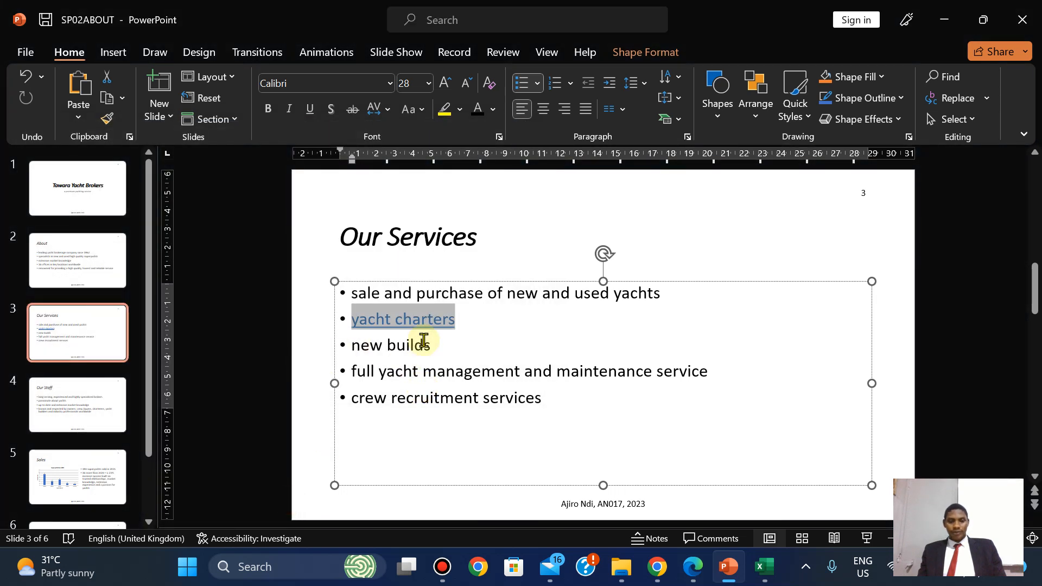
# Run the slide show from Our Services, test the yacht charters link twice, and exit the show
pyautogui.click(867, 538)
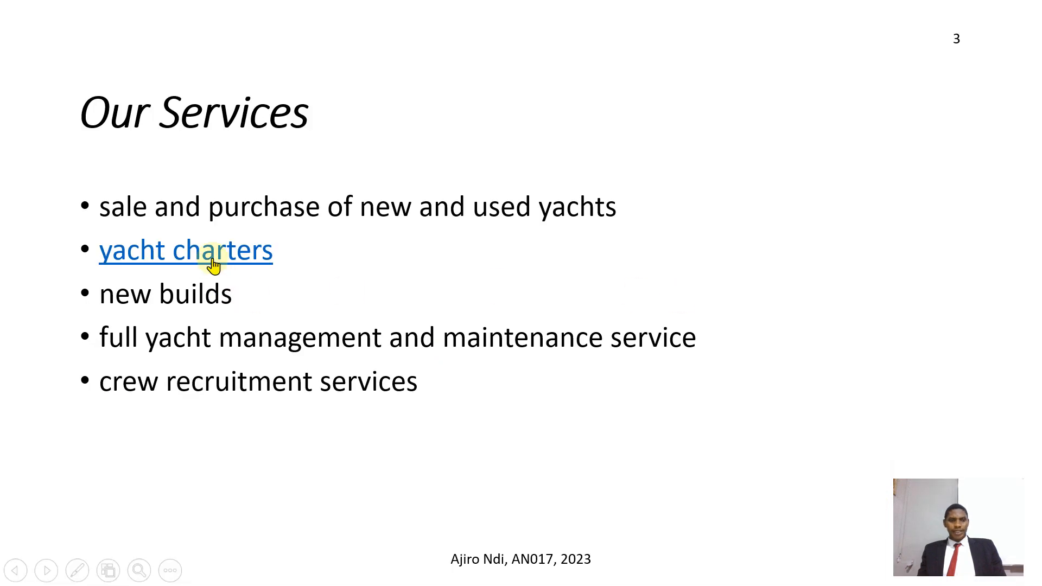
pyautogui.click(212, 260)
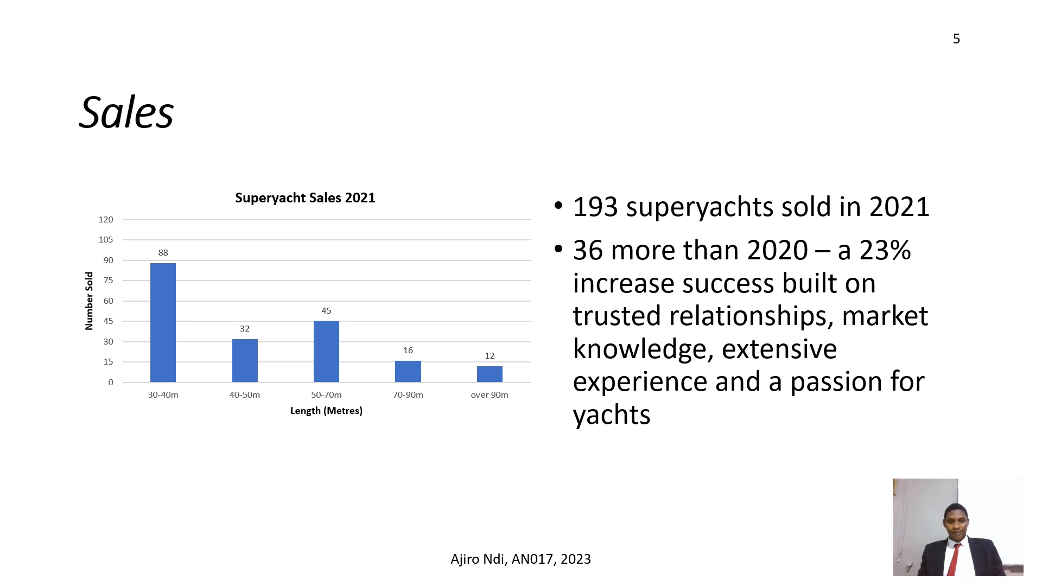
pyautogui.press('Left')
pyautogui.press('Left')
pyautogui.press('Left')
pyautogui.press('Right')
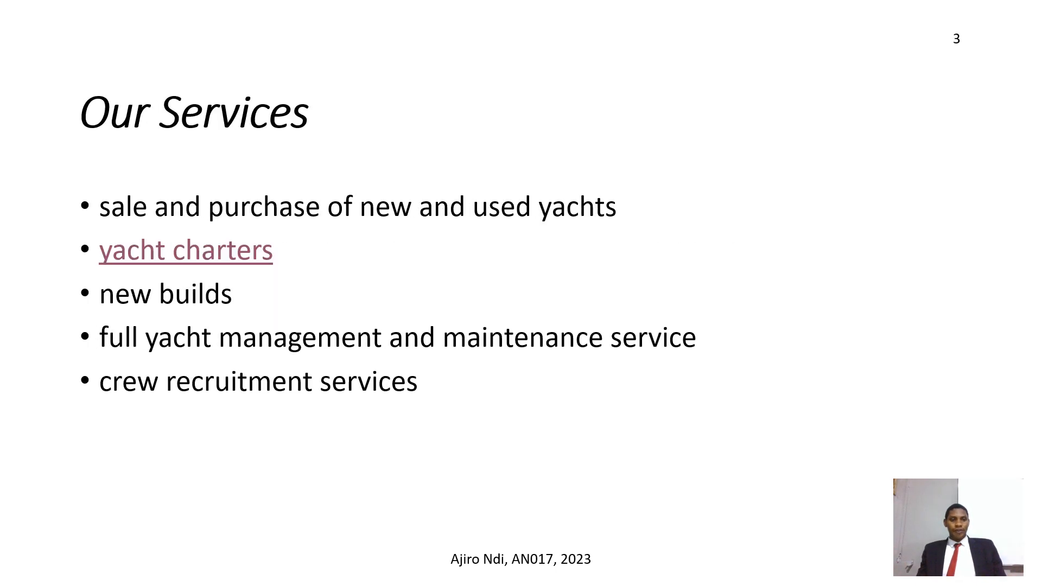
pyautogui.click(174, 252)
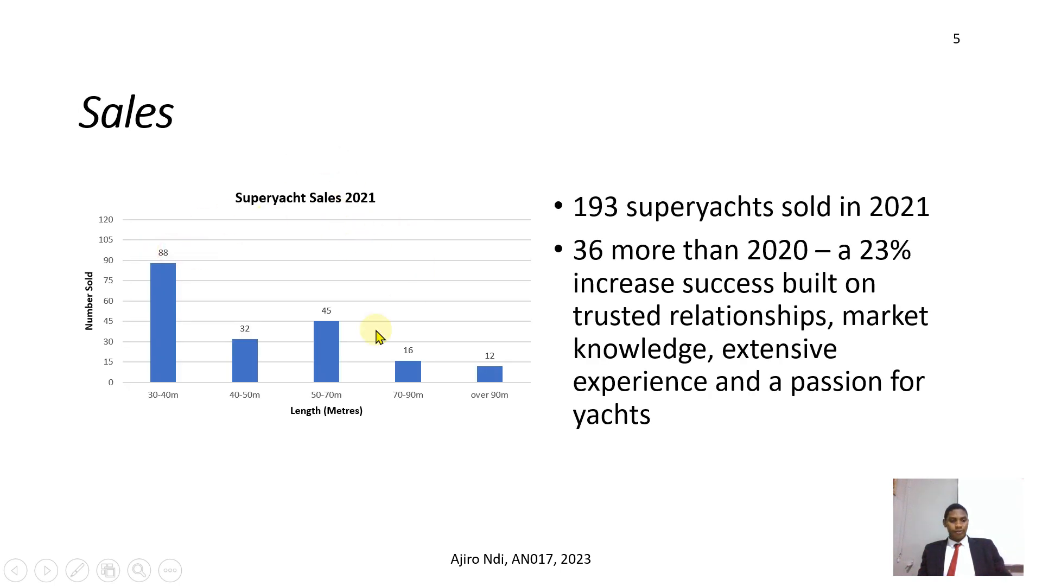
pyautogui.press('Escape')
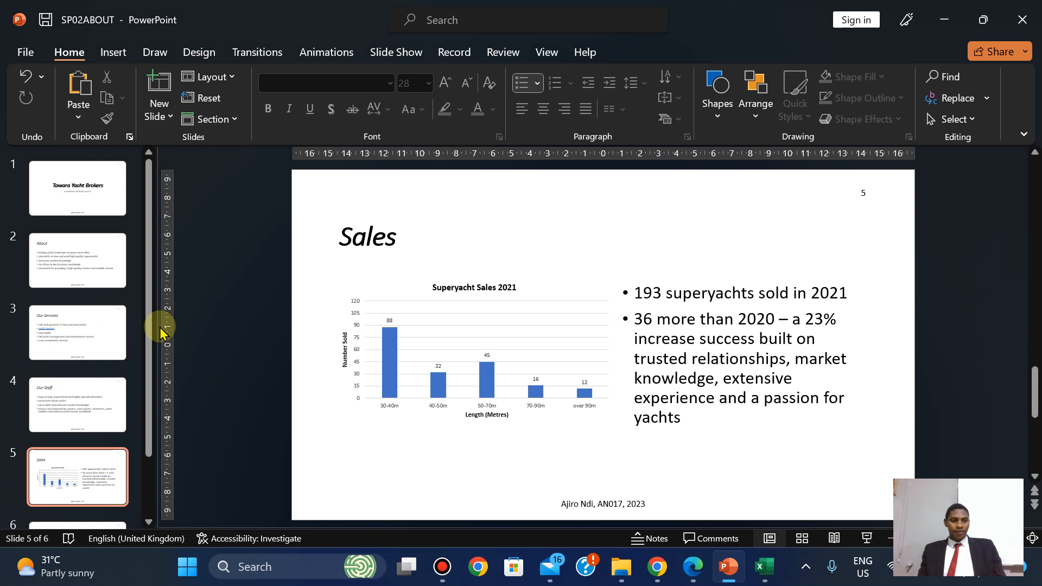
# Display the Our Services slide, check the screenshot evidence requirement of question 34 in the PDF, and return to PowerPoint
pyautogui.click(53, 341)
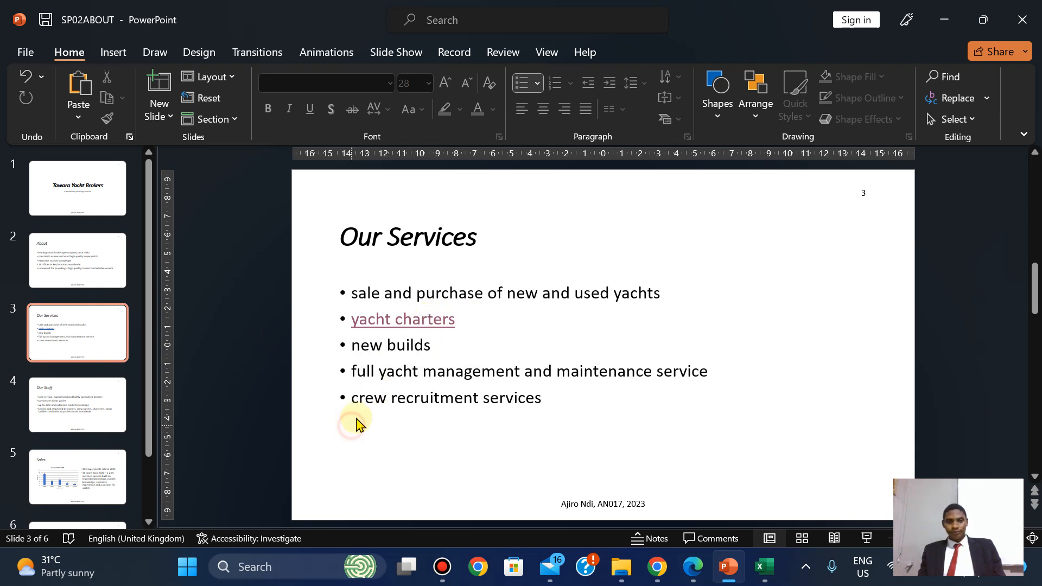
pyautogui.click(689, 566)
pyautogui.press('Down')
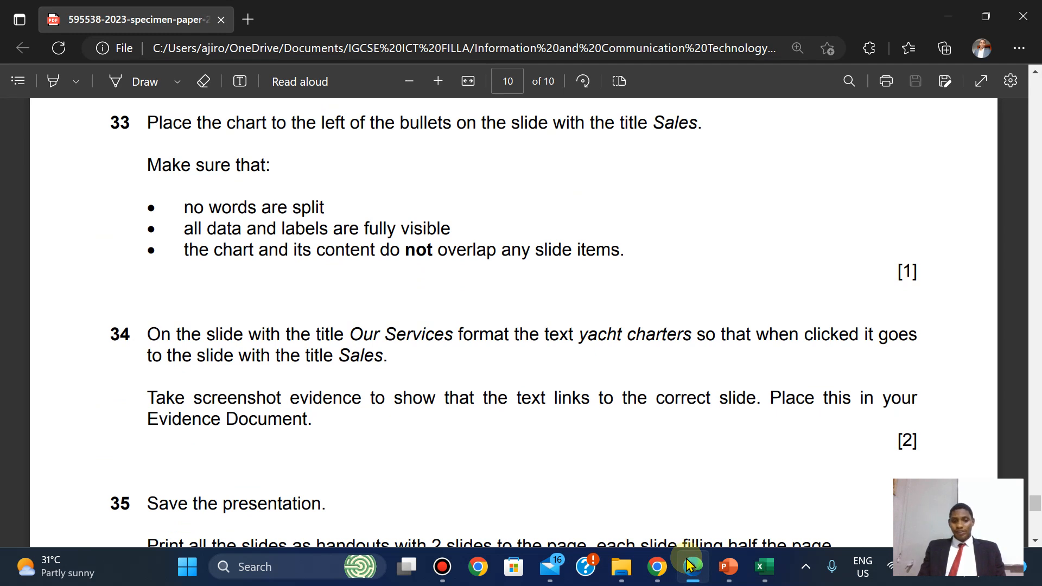
pyautogui.click(690, 565)
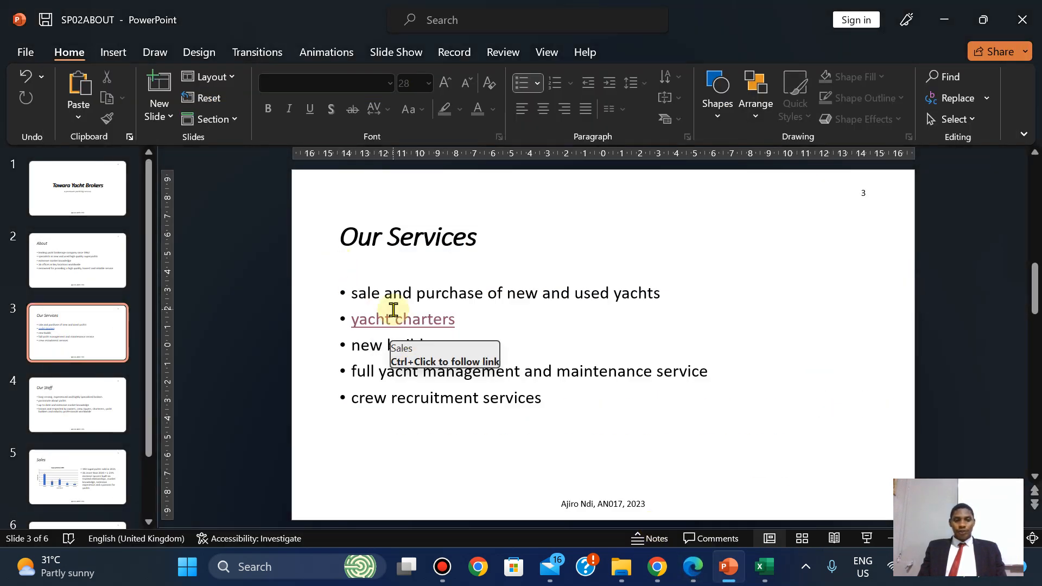
# Open the yacht charters link for editing and capture the whole Edit Hyperlink dialog with the Snipping Tool
pyautogui.rightClick(393, 311)
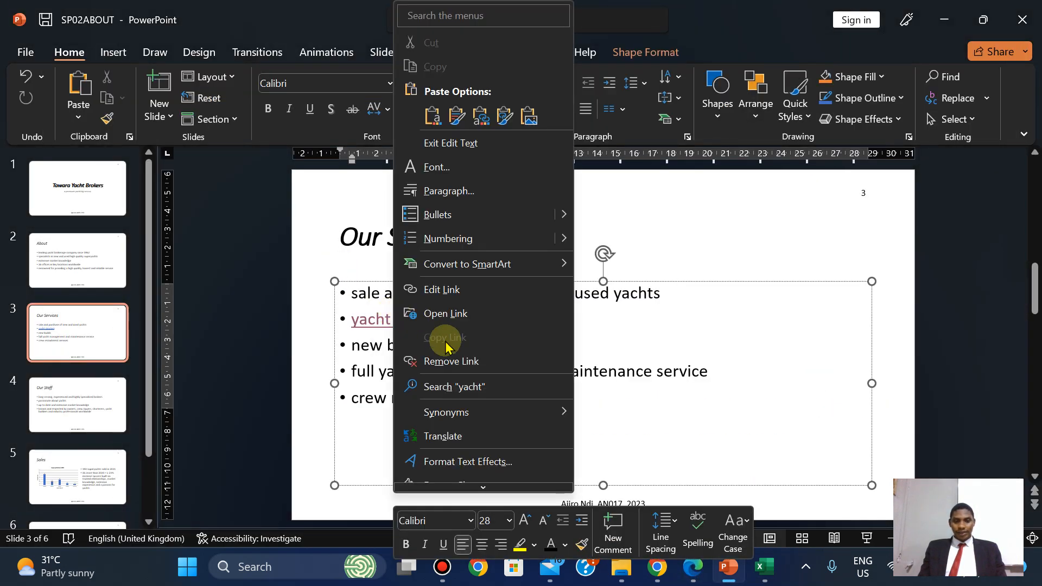
pyautogui.click(443, 290)
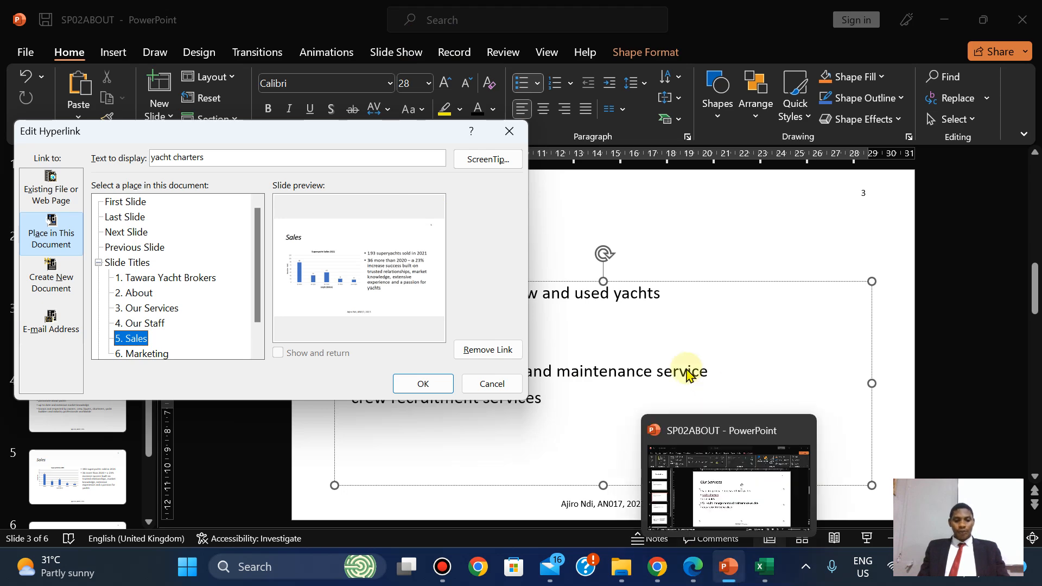
pyautogui.press('super')
pyautogui.write('sni')
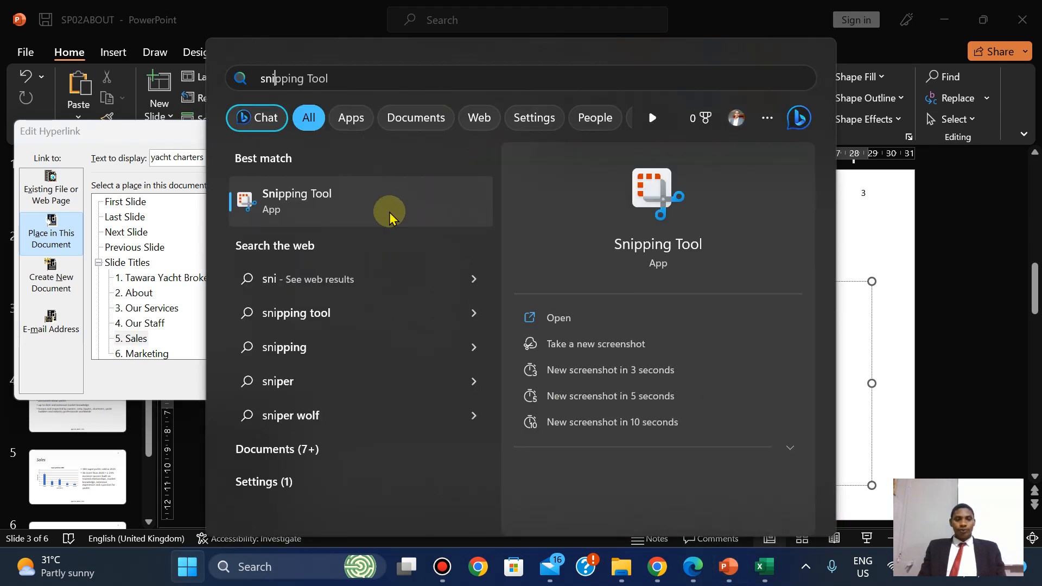
pyautogui.click(377, 203)
pyautogui.click(364, 207)
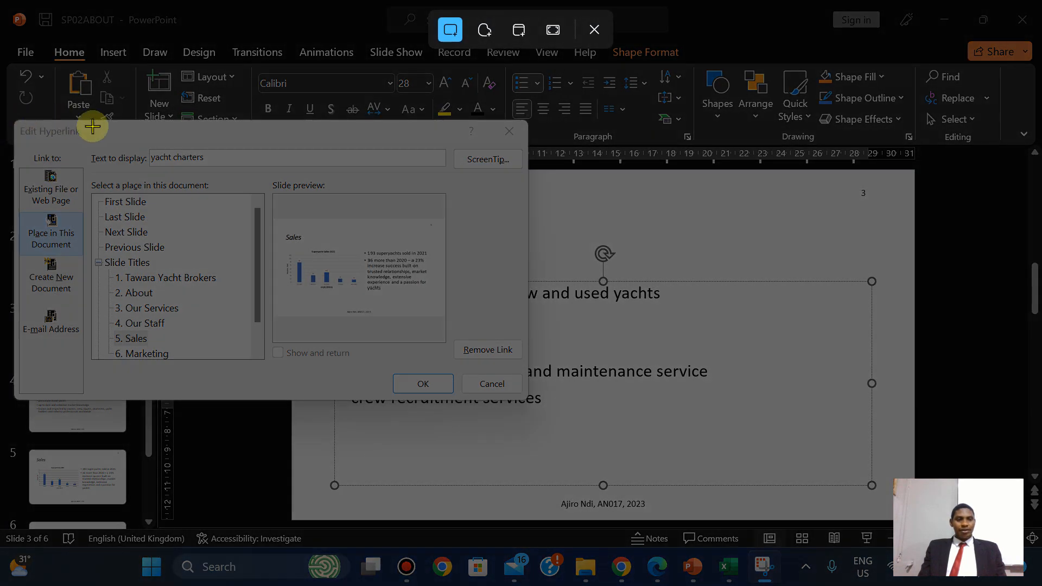
pyautogui.moveTo(15, 120); pyautogui.dragTo(526, 399)
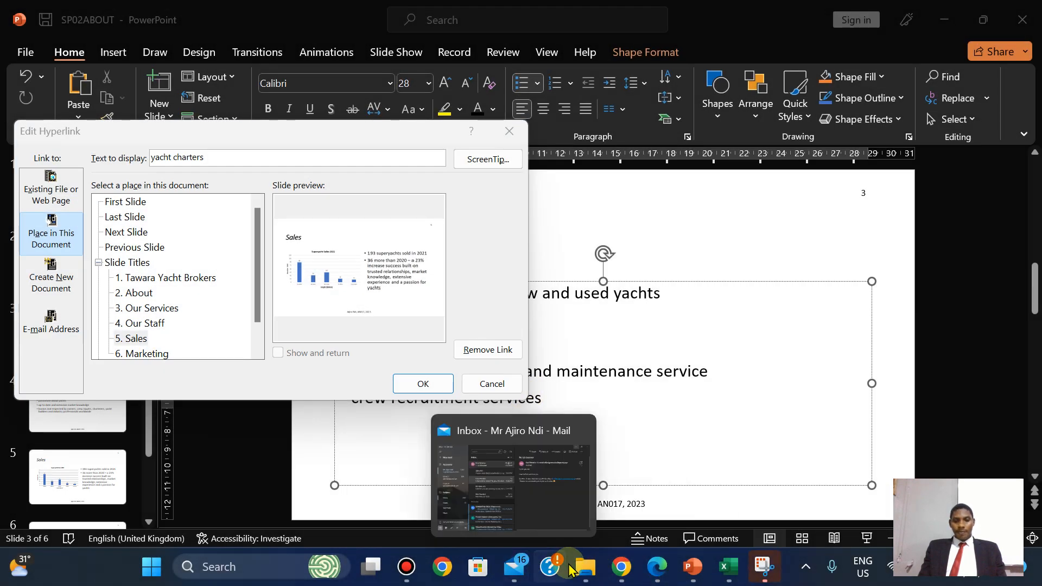
# Open the SP02EVIDENCE Word document from the 0417_y23_ss_2 folder, dismiss the activation wizard, and enable editing
pyautogui.click(585, 567)
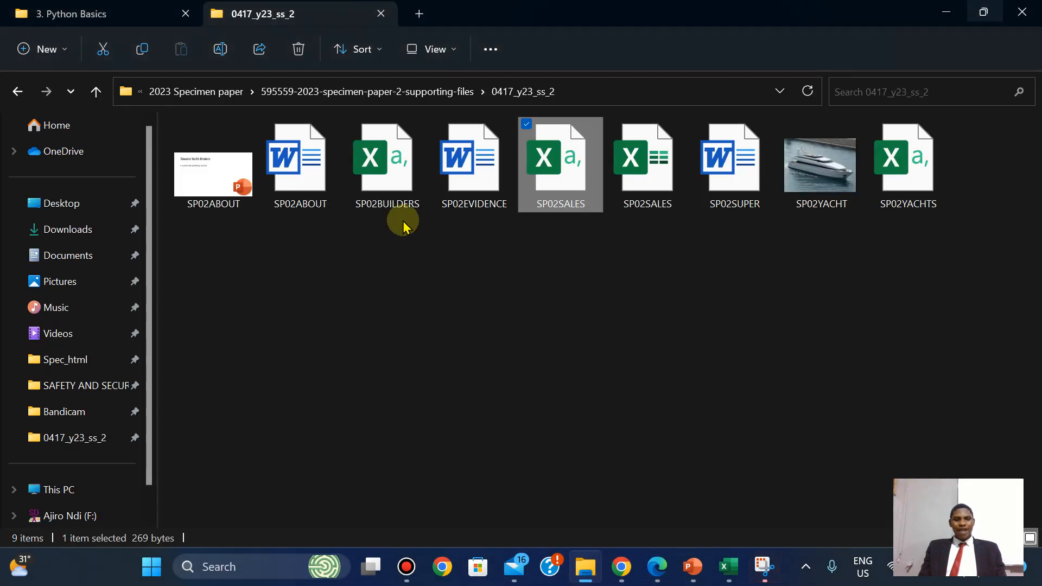
pyautogui.click(220, 279)
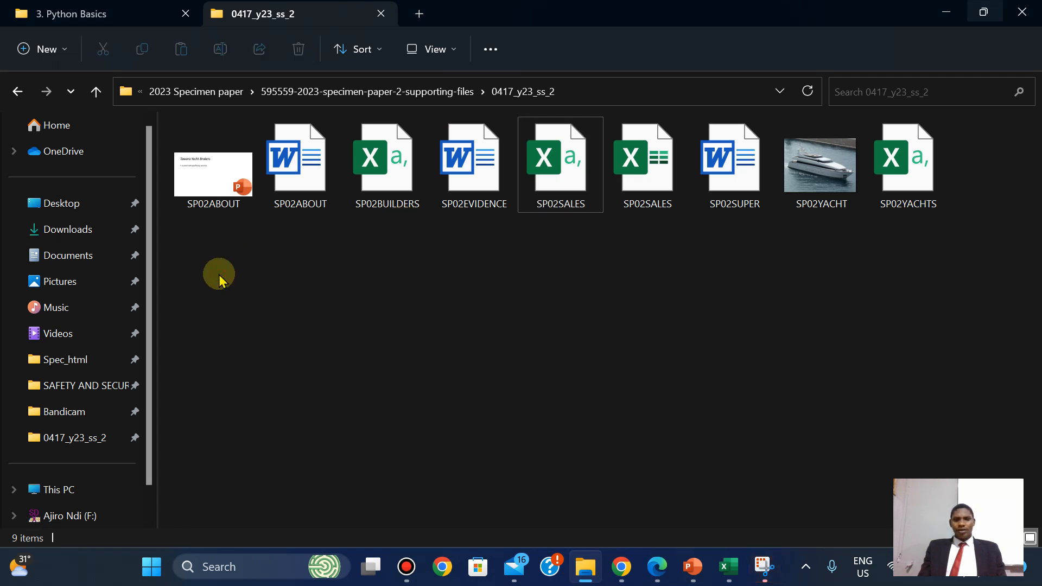
pyautogui.doubleClick(504, 174)
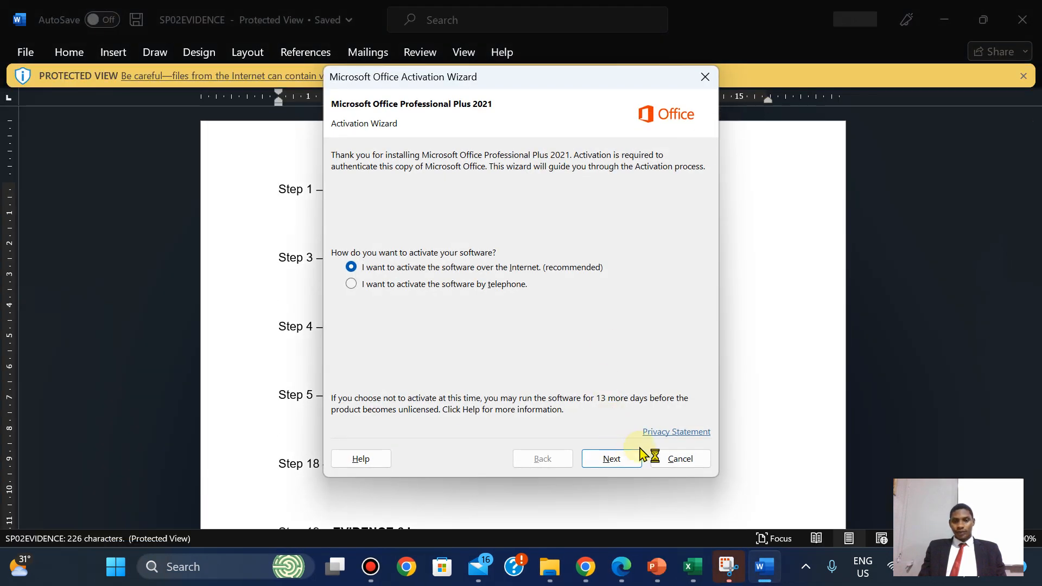
pyautogui.click(656, 463)
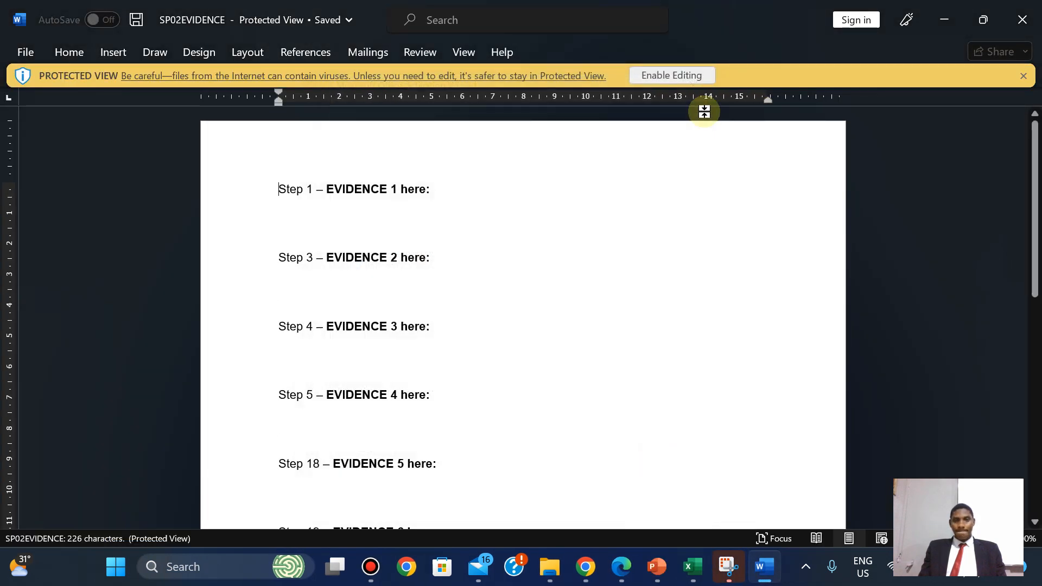
pyautogui.click(680, 76)
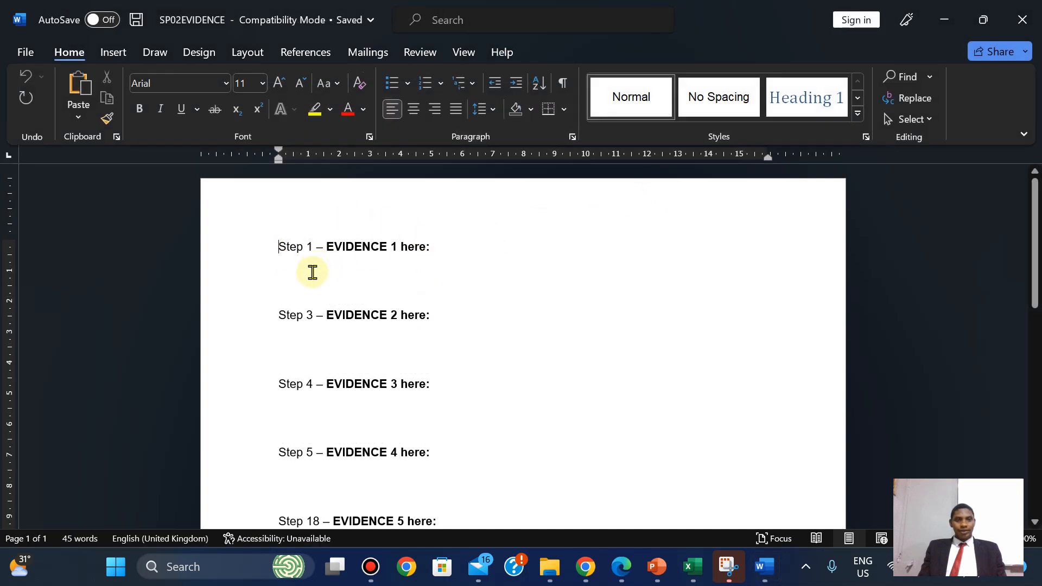
# Paste the captured Edit Hyperlink screenshot below the Step 34 – EVIDENCE 9 heading in the SP02EVIDENCE document
pyautogui.click(549, 568)
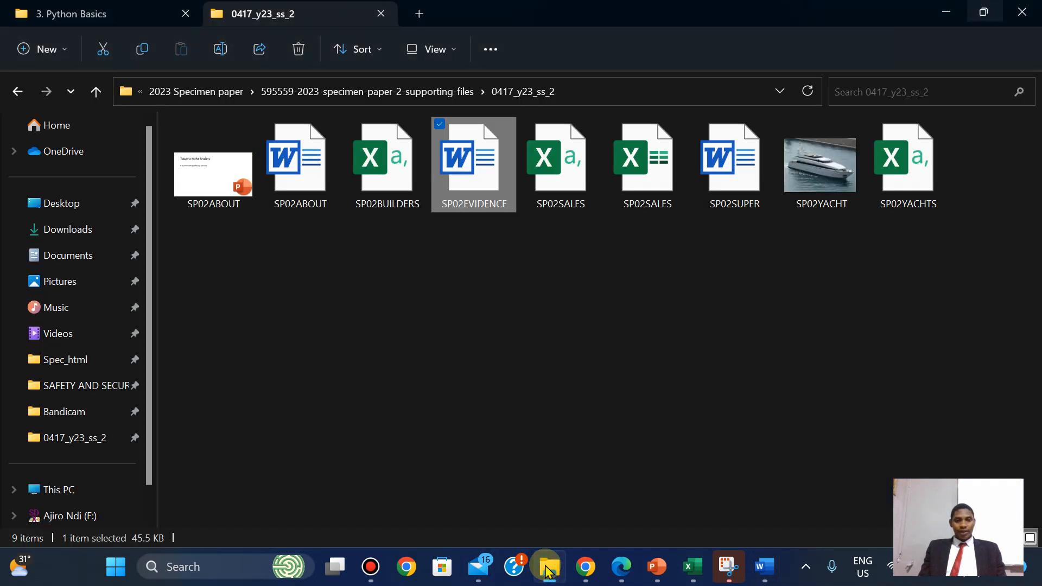
pyautogui.click(548, 569)
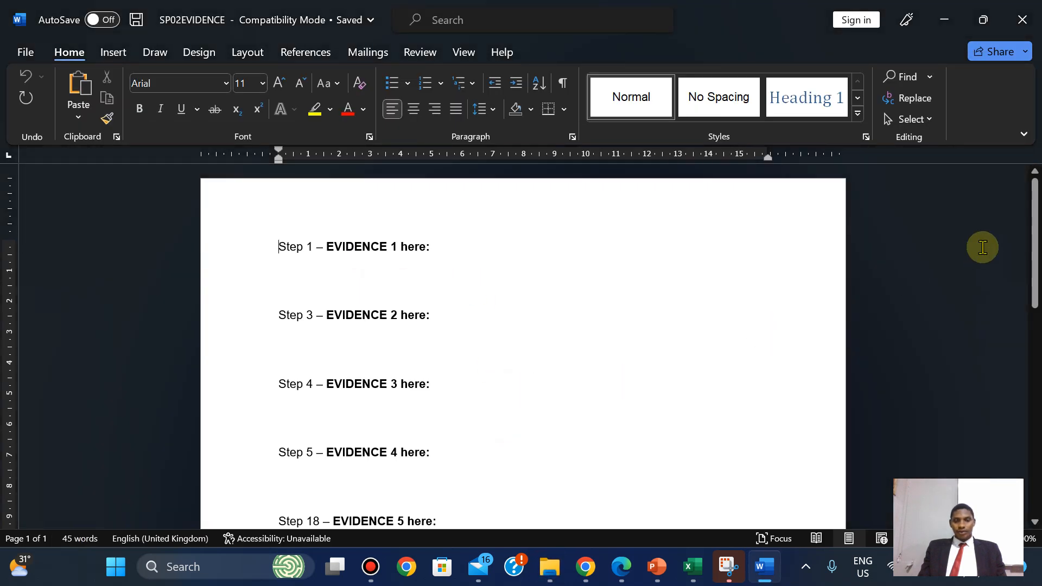
pyautogui.scroll(-8, 1033, 217)
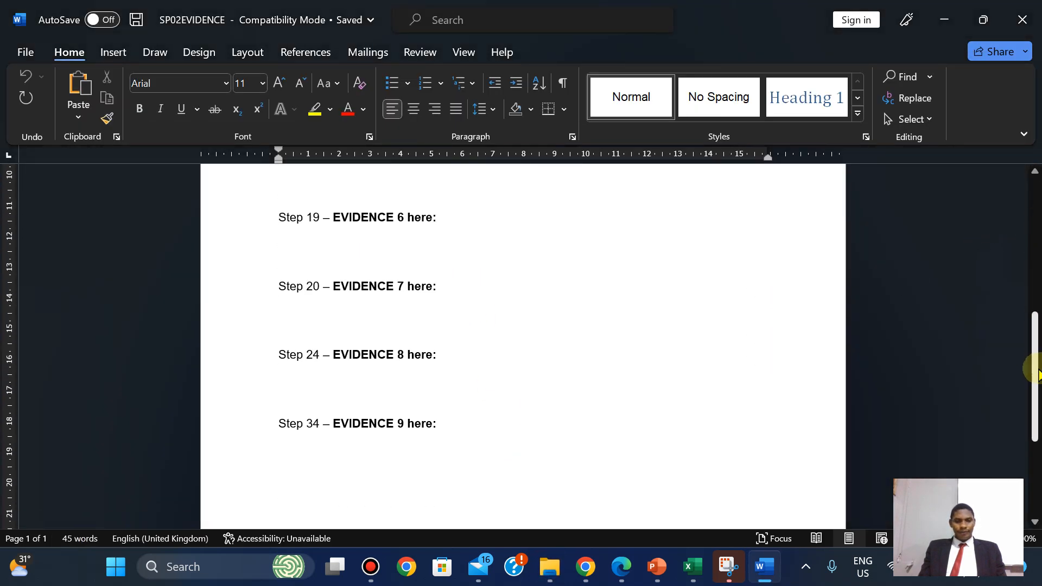
pyautogui.moveTo(1038, 278); pyautogui.dragTo(1035, 370)
pyautogui.click(273, 426)
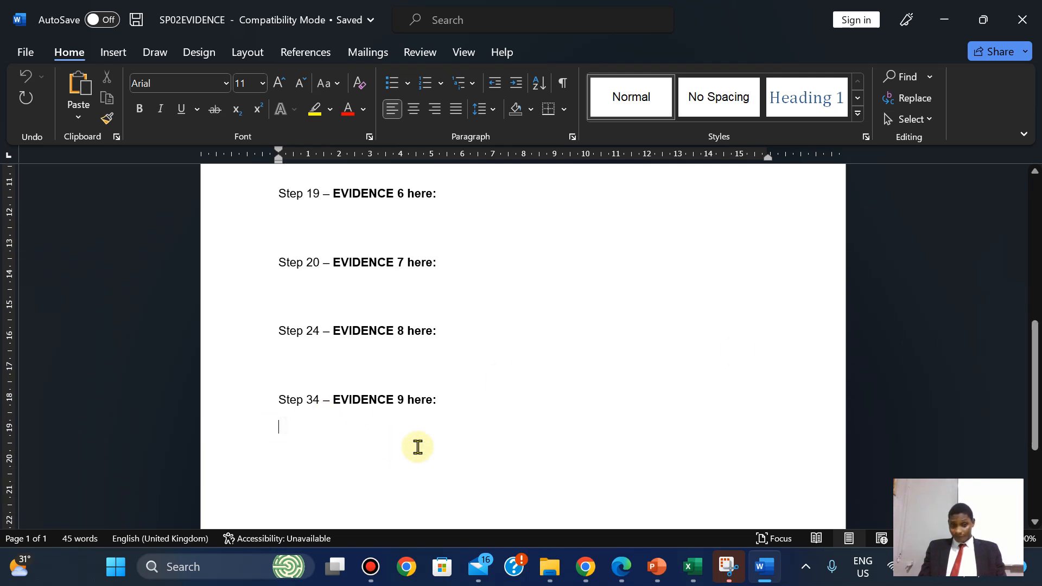
pyautogui.hotkey('ctrl', 'v')
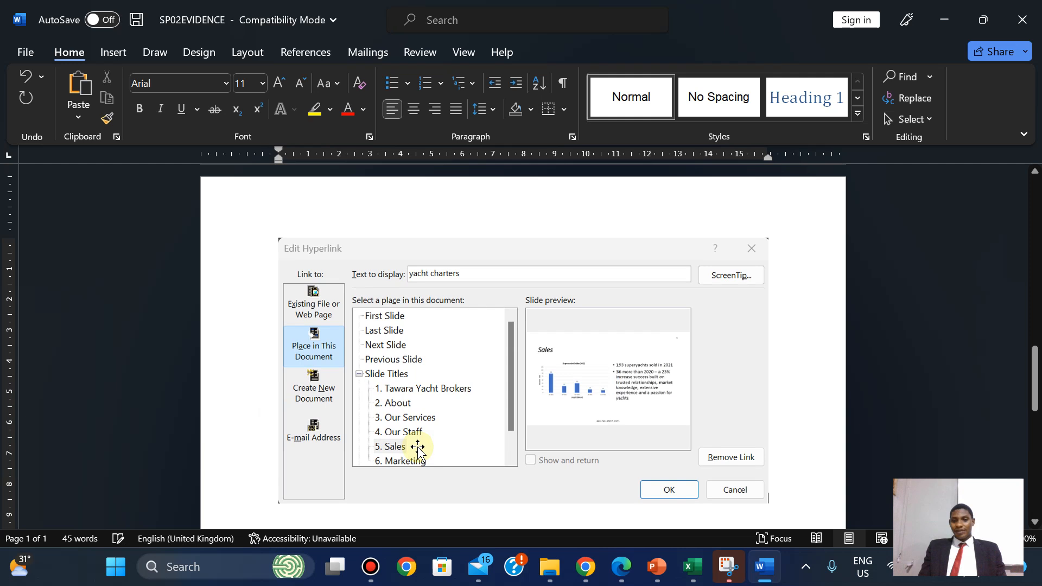
# Insert a page break before the Step 34 – EVIDENCE 9 heading so it sits with its screenshot
pyautogui.moveTo(1033, 380); pyautogui.dragTo(1033, 315)
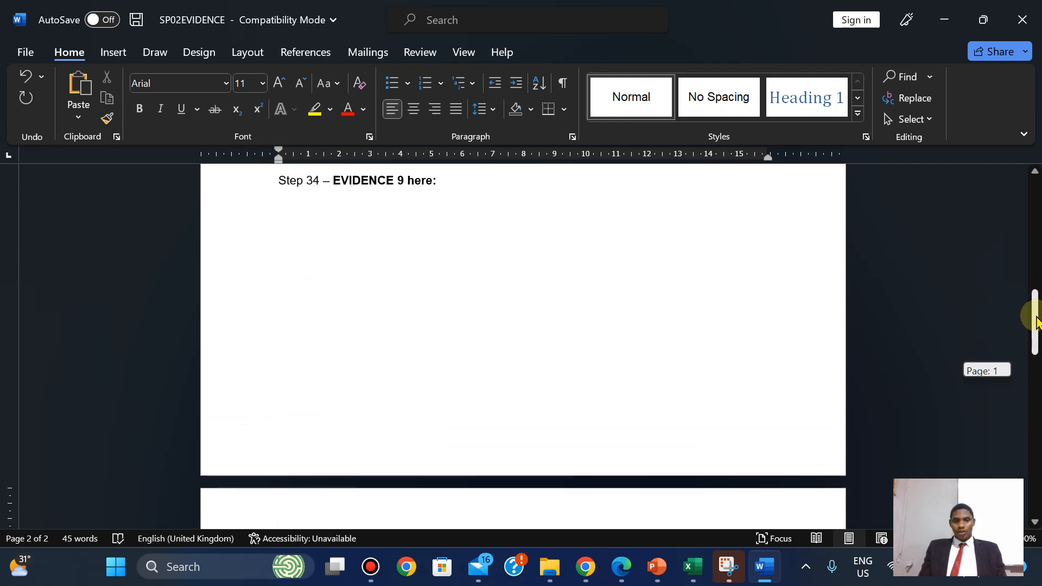
pyautogui.click(276, 181)
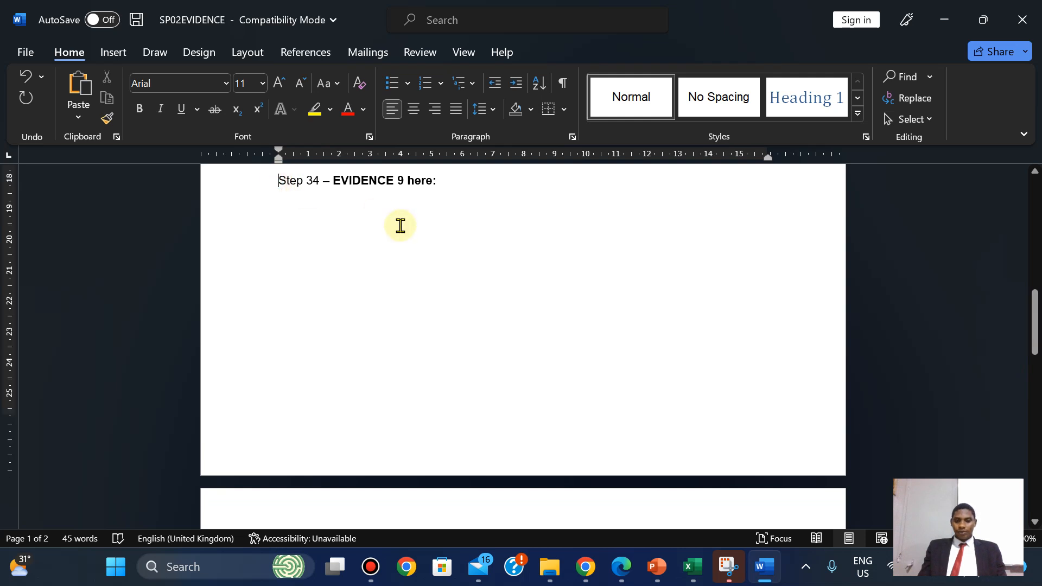
pyautogui.hotkey('ctrl', 'Return')
pyautogui.moveTo(1033, 343); pyautogui.dragTo(1030, 431)
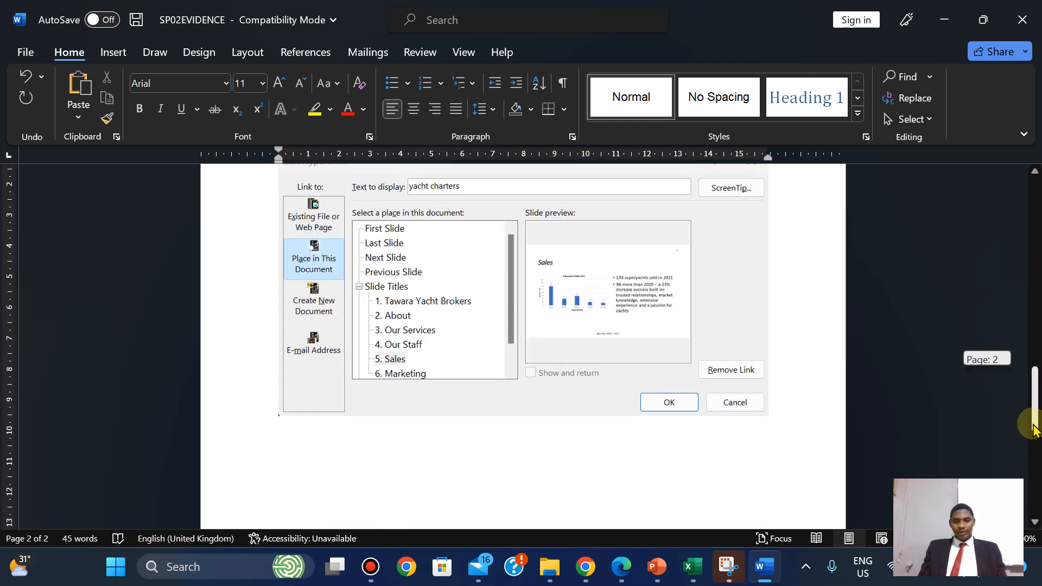
# Switch to the specimen paper PDF in Edge and read the saving and printing instructions of question 35
pyautogui.click(620, 567)
pyautogui.press('Down')
pyautogui.press('Down')
pyautogui.press('Down')
pyautogui.press('Down')
pyautogui.press('Down')
pyautogui.press('Down')
pyautogui.press('Down')
pyautogui.press('Down')
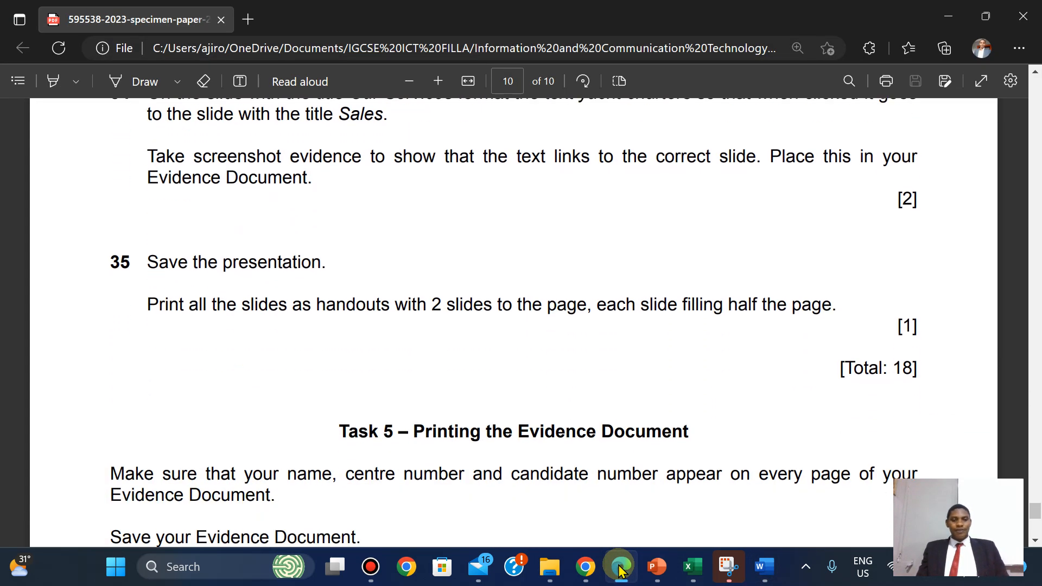
# Return to PowerPoint, cancel the Edit Hyperlink dialog, and save the SP02ABOUT presentation, rechecking question 35 in the PDF
pyautogui.click(659, 575)
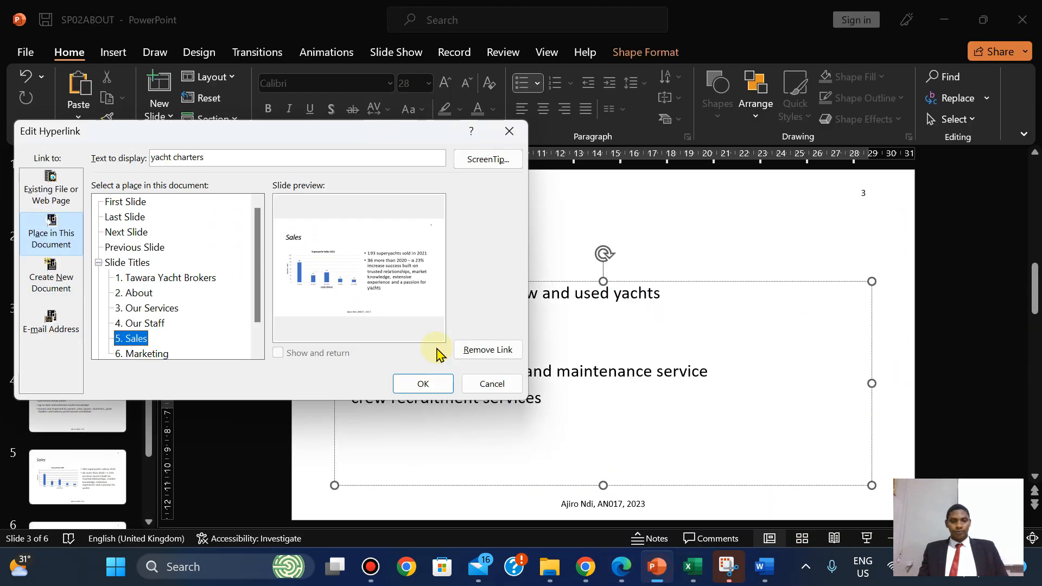
pyautogui.click(480, 384)
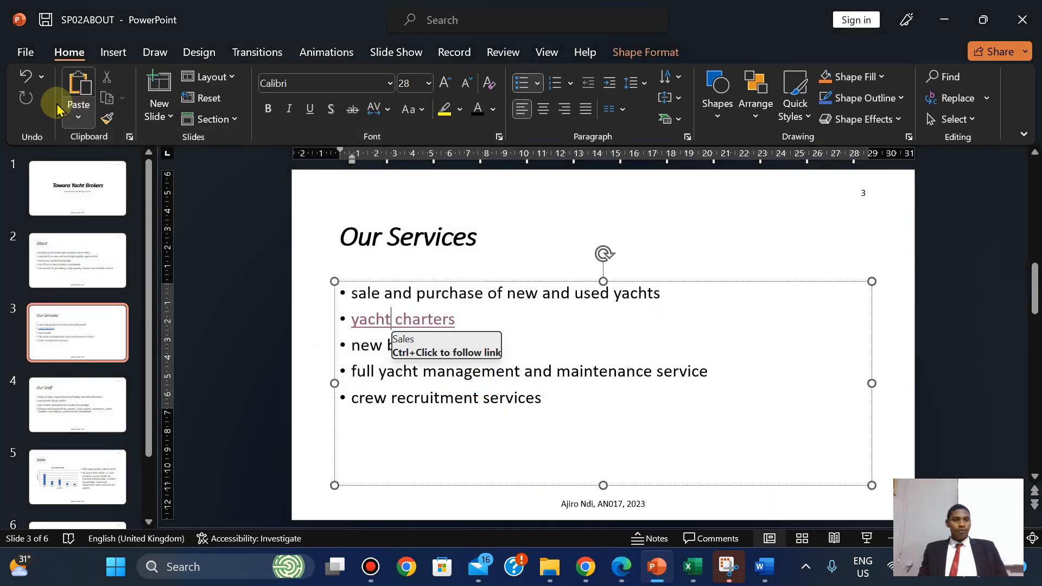
pyautogui.click(25, 50)
pyautogui.click(54, 239)
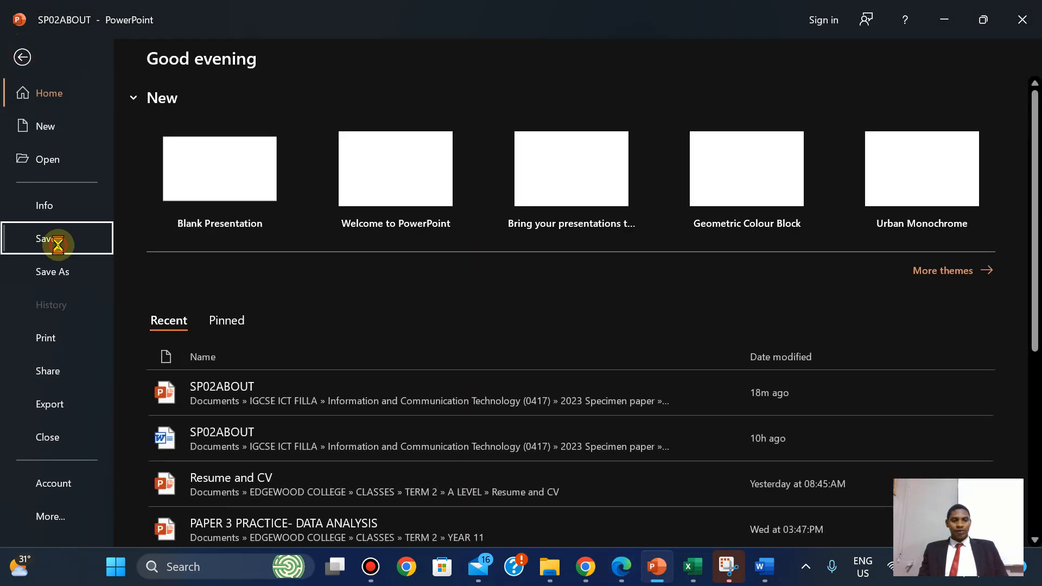
pyautogui.click(620, 570)
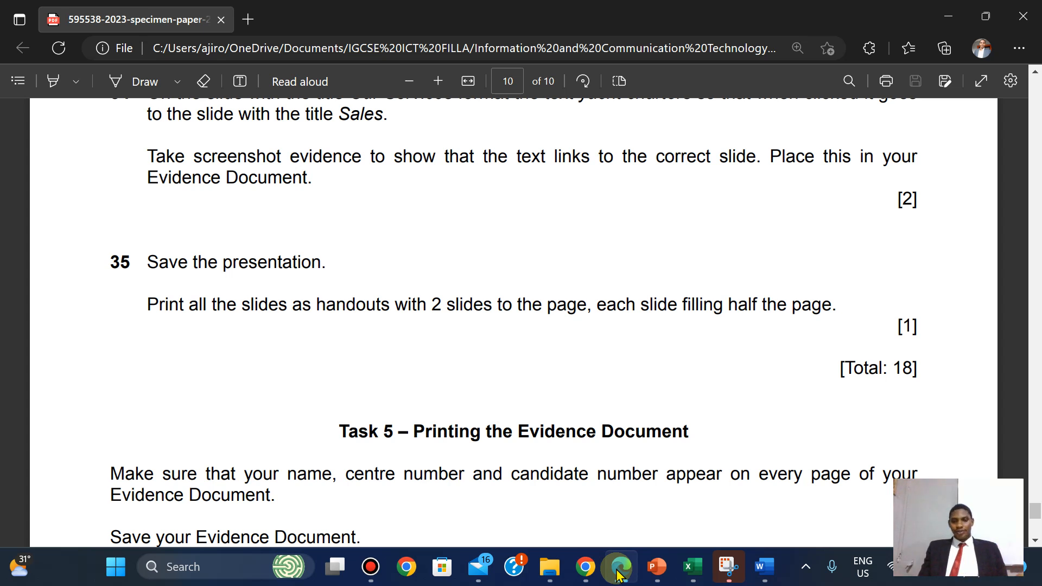
pyautogui.click(620, 570)
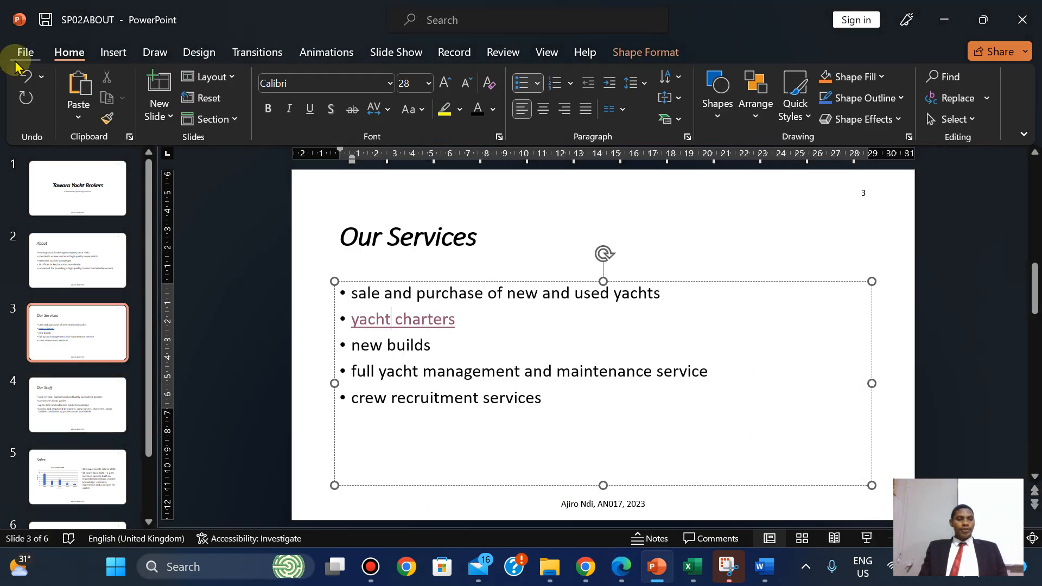
pyautogui.click(15, 57)
pyautogui.click(20, 238)
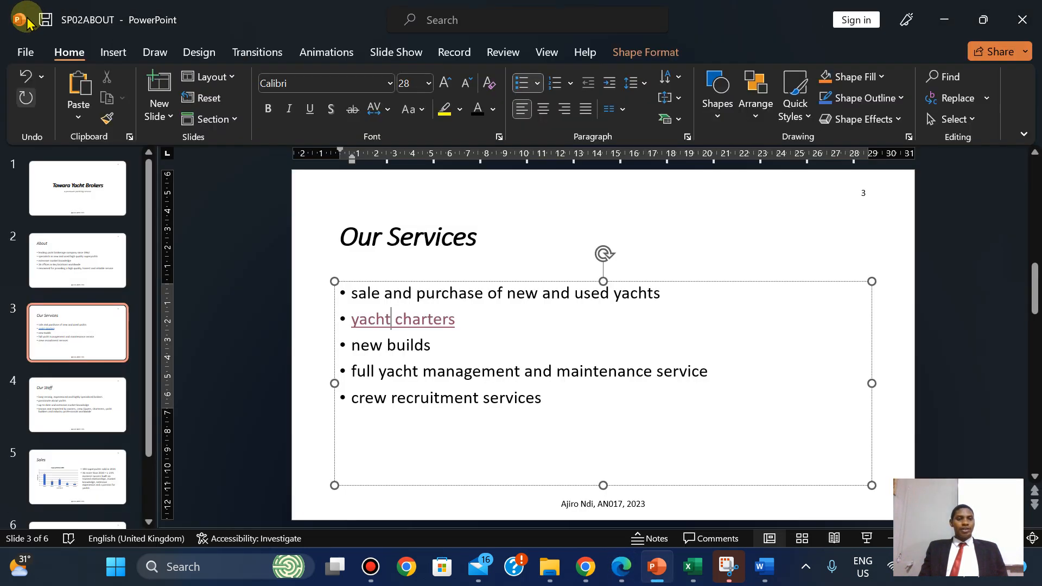
# Set the presentation to print all slides as handouts with 2 slides per page
pyautogui.click(23, 52)
pyautogui.click(59, 338)
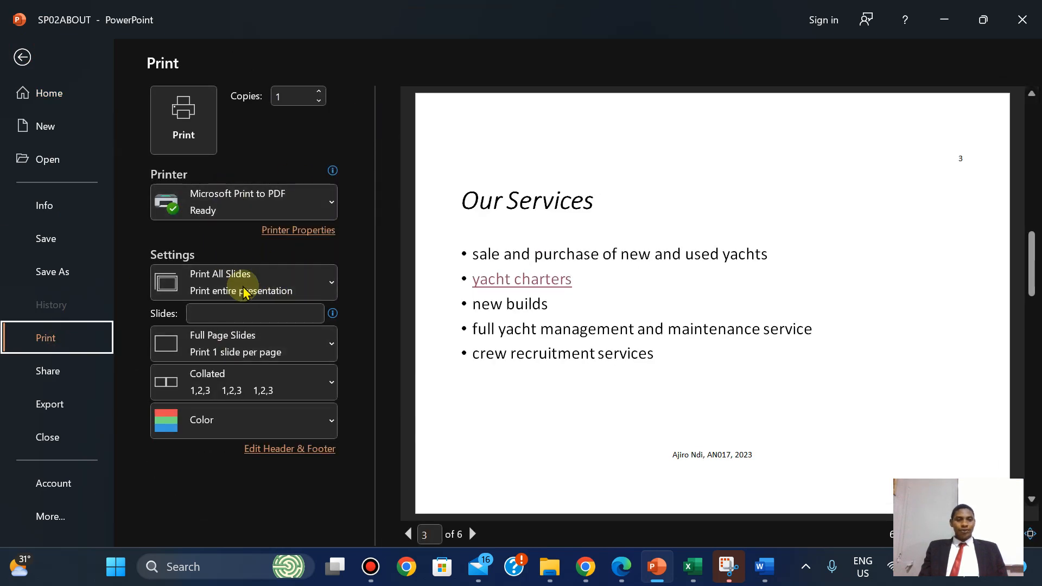
pyautogui.click(253, 290)
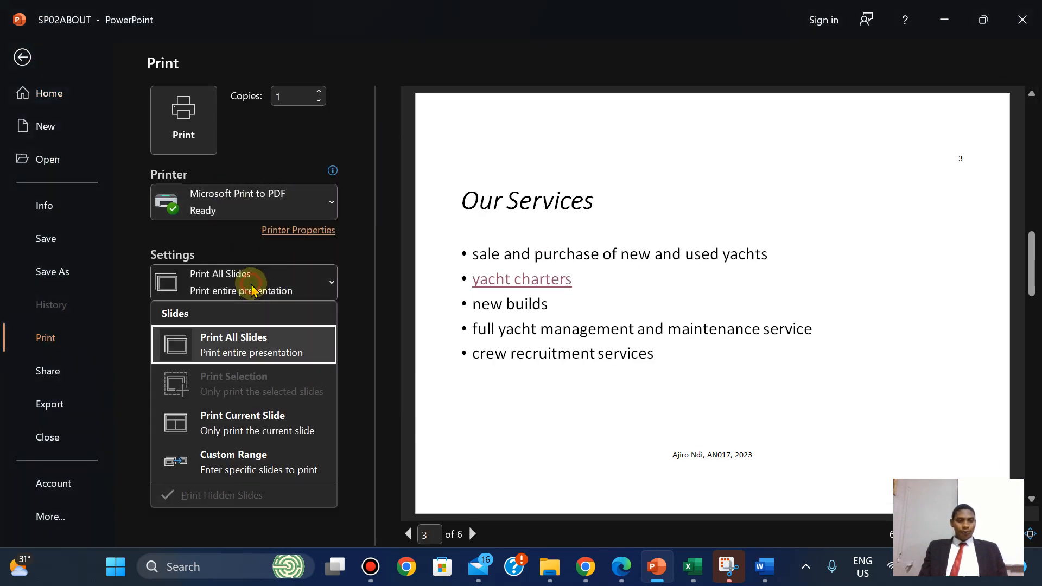
pyautogui.click(254, 286)
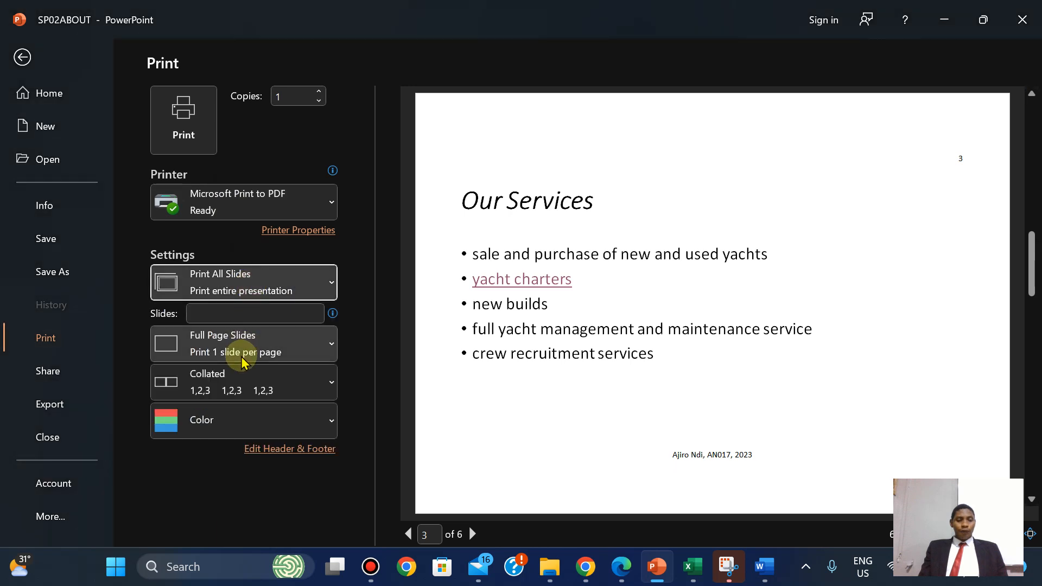
pyautogui.click(242, 359)
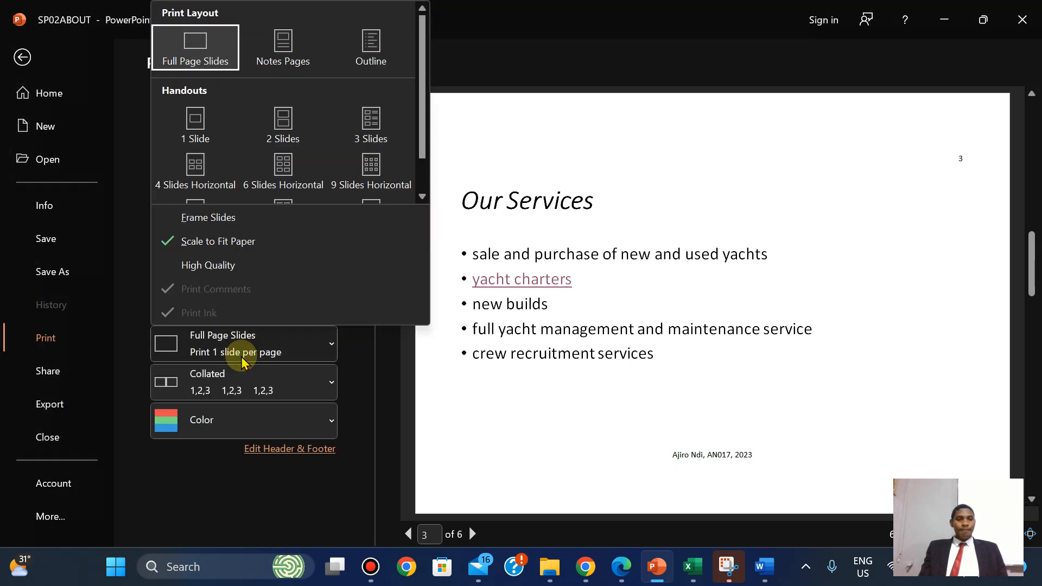
pyautogui.click(275, 129)
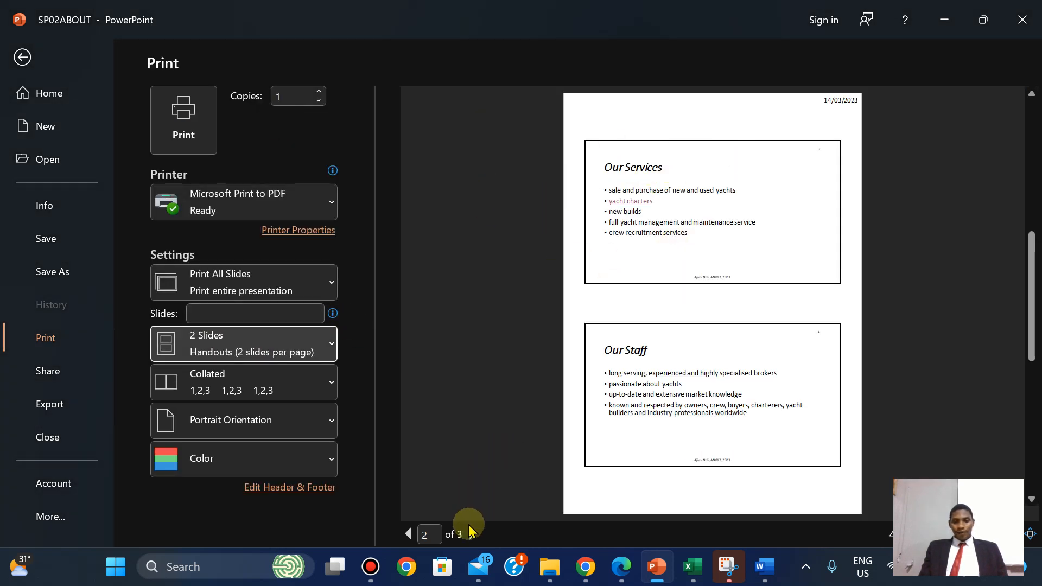
# Preview the handout pages, check the layout against question 35 in the PDF, and return to PowerPoint
pyautogui.click(472, 534)
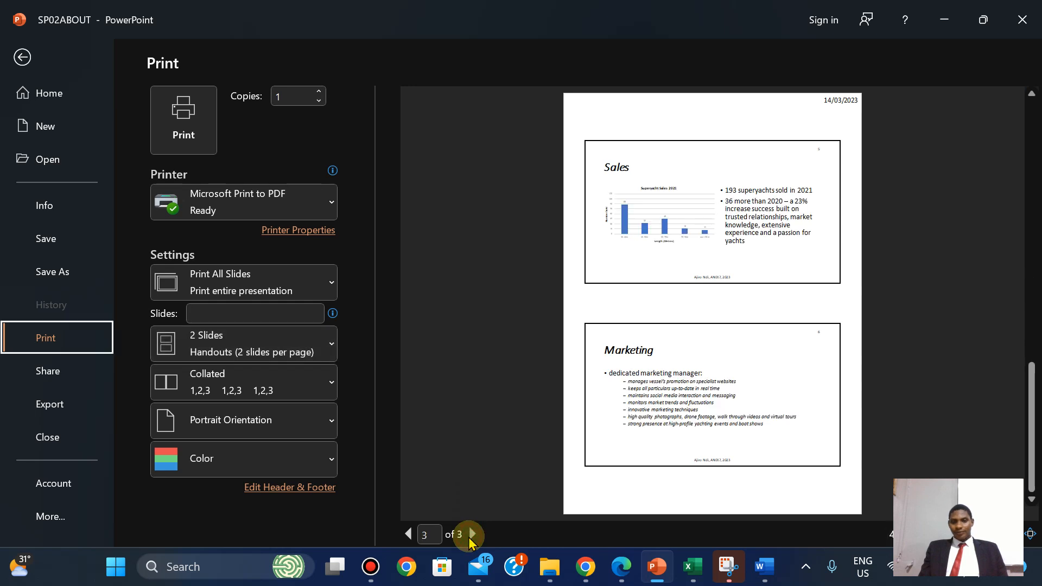
pyautogui.click(408, 535)
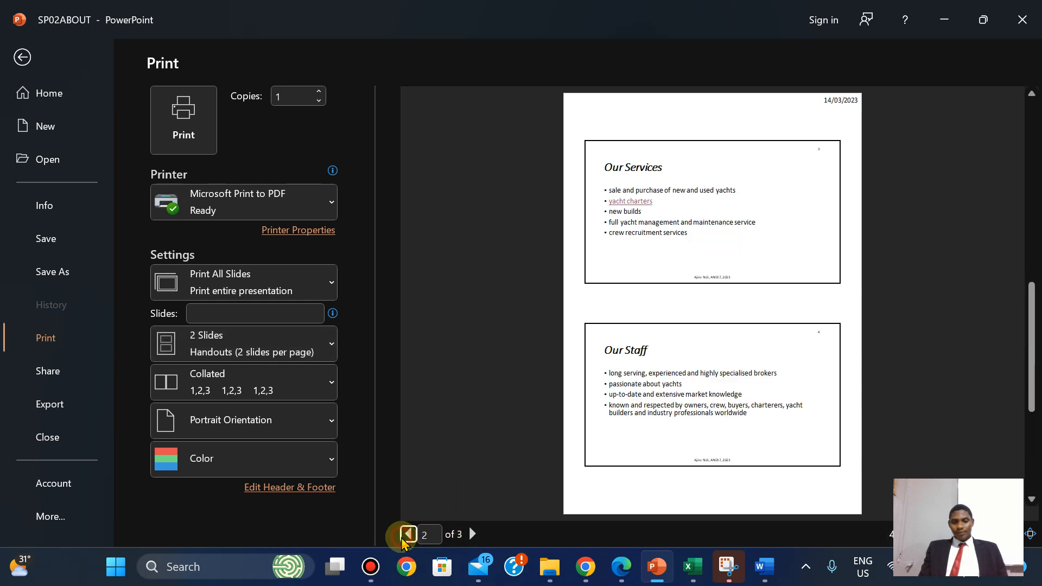
pyautogui.click(408, 534)
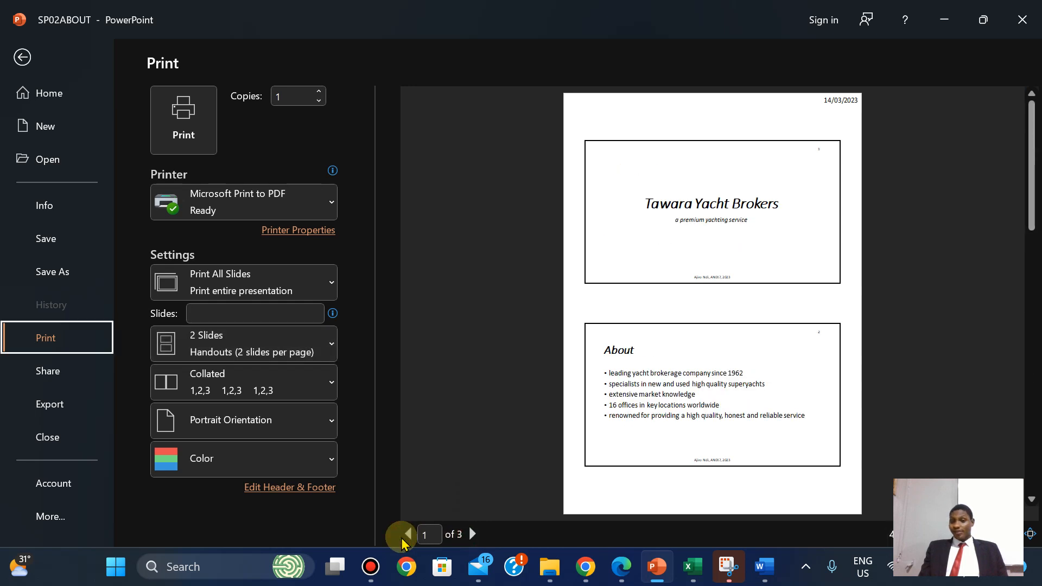
pyautogui.click(620, 567)
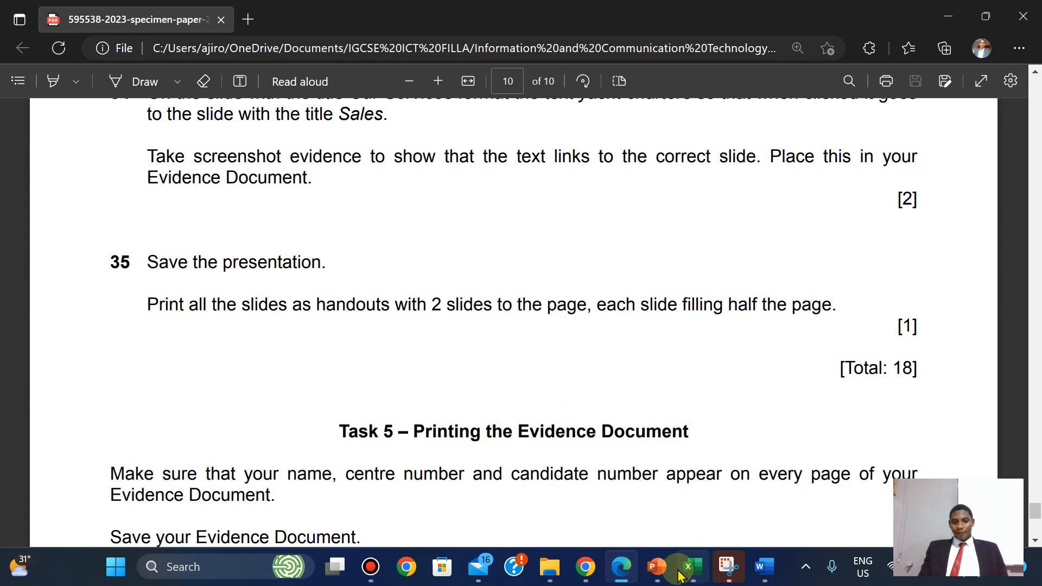
pyautogui.click(657, 567)
# Print the handouts to a PDF file named PRINTOUT 5 in the 0417_y23_ss_2 folder of the Paper 2 supporting files
pyautogui.click(189, 135)
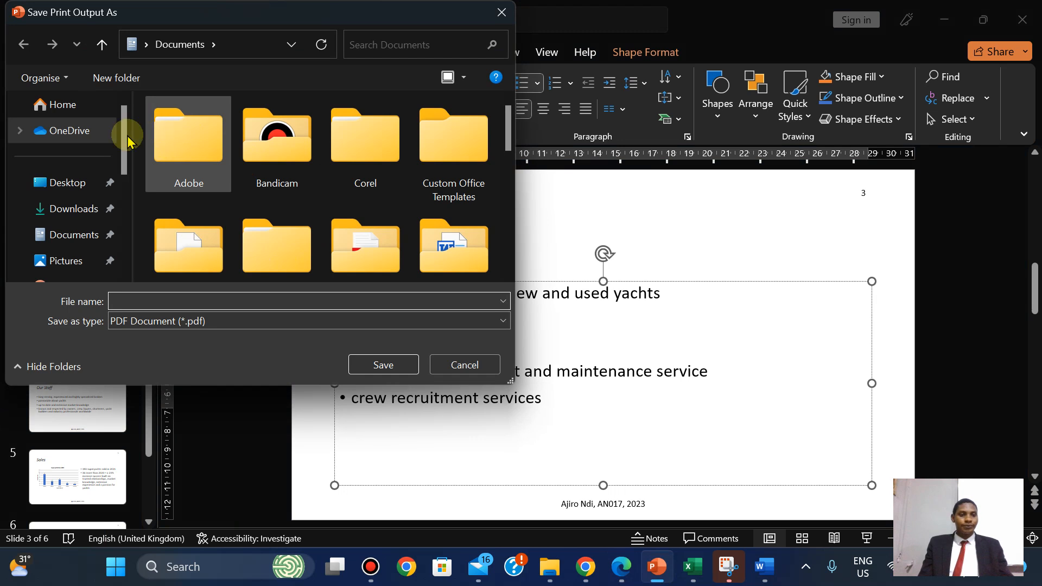
pyautogui.scroll(-3, 511, 142)
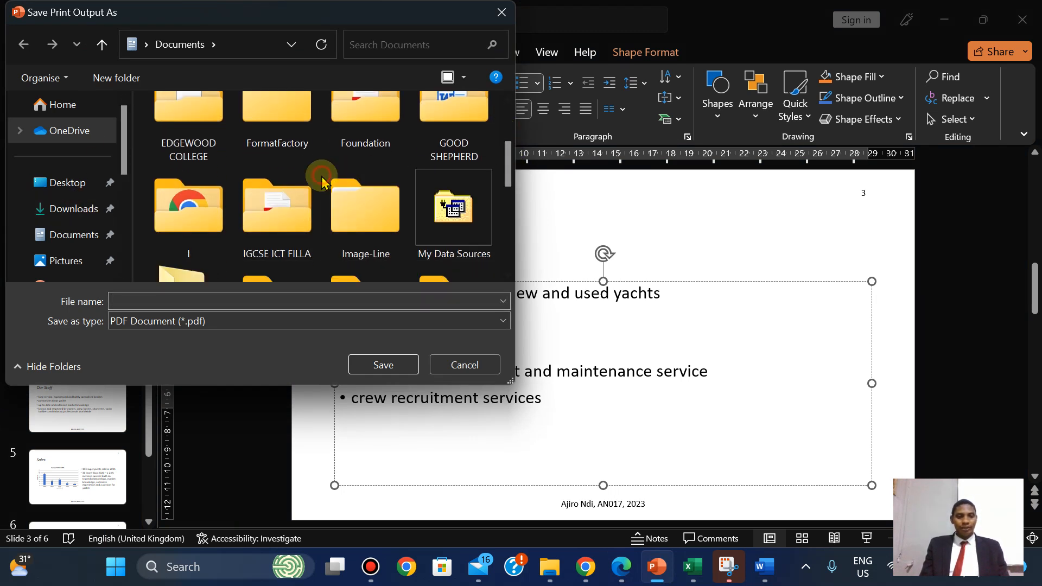
pyautogui.doubleClick(274, 214)
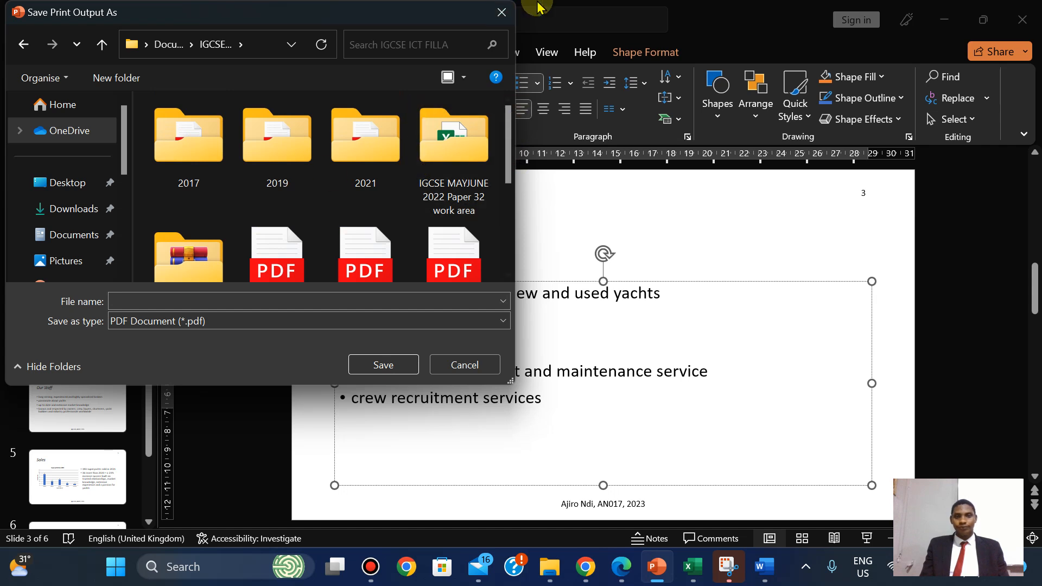
pyautogui.doubleClick(198, 272)
pyautogui.moveTo(512, 146); pyautogui.dragTo(507, 215)
pyautogui.doubleClick(366, 190)
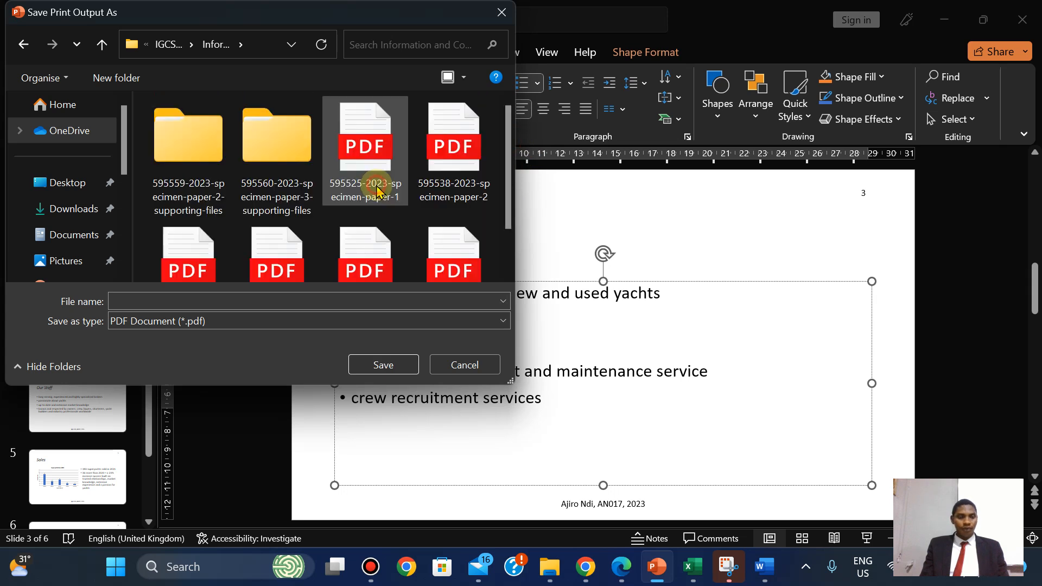
pyautogui.click(205, 163)
pyautogui.doubleClick(205, 163)
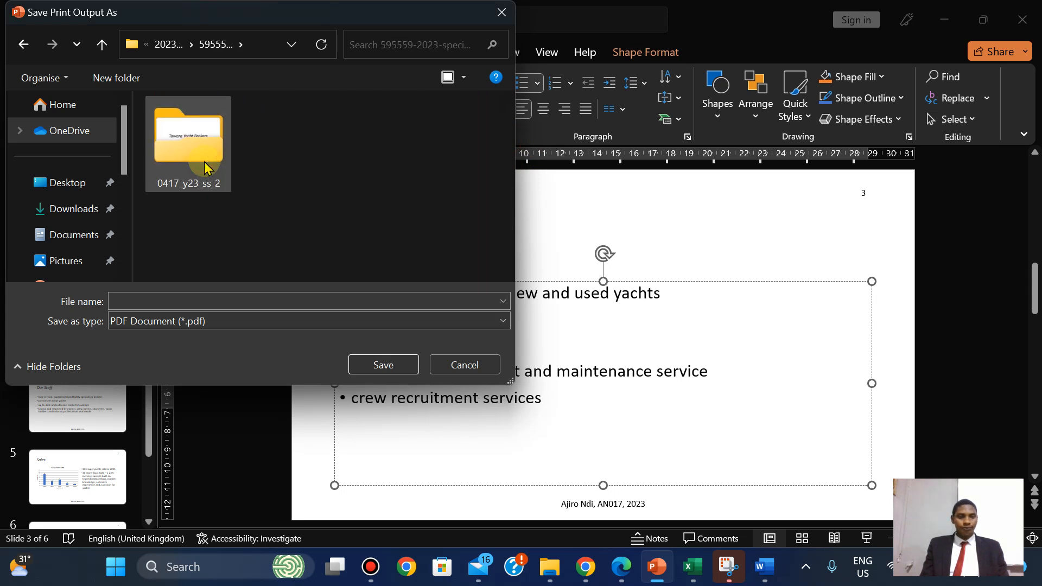
pyautogui.doubleClick(204, 163)
pyautogui.click(129, 304)
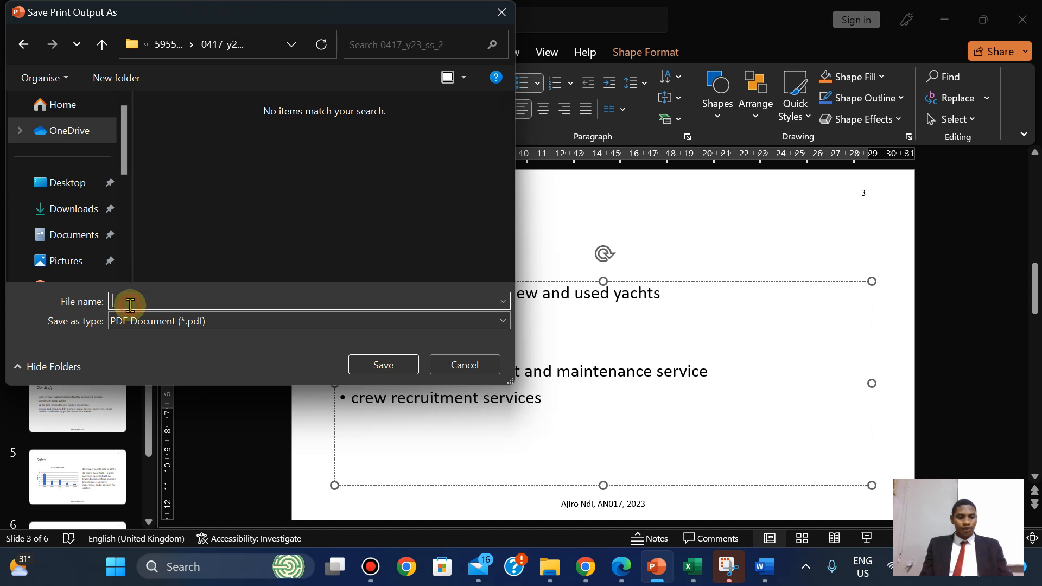
pyautogui.write('PRINTOUT 5')
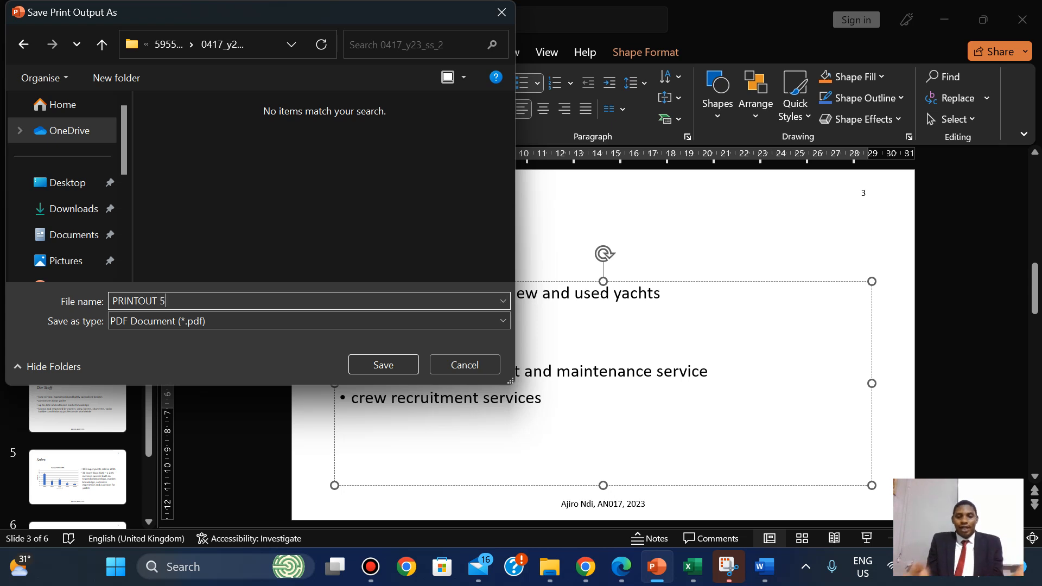
pyautogui.click(383, 365)
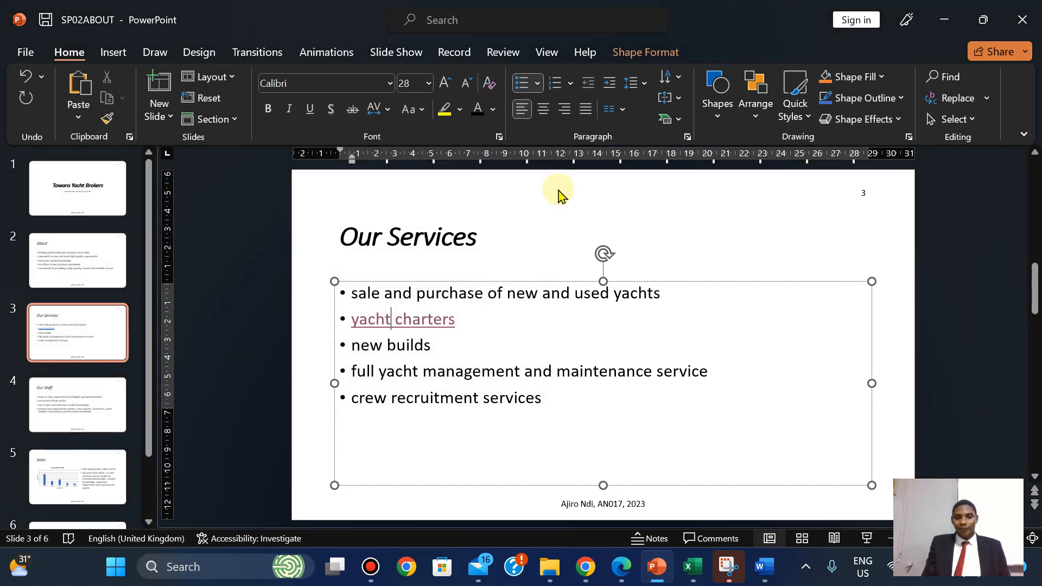
# Switch to the specimen paper PDF and review questions 33 to 35
pyautogui.click(617, 572)
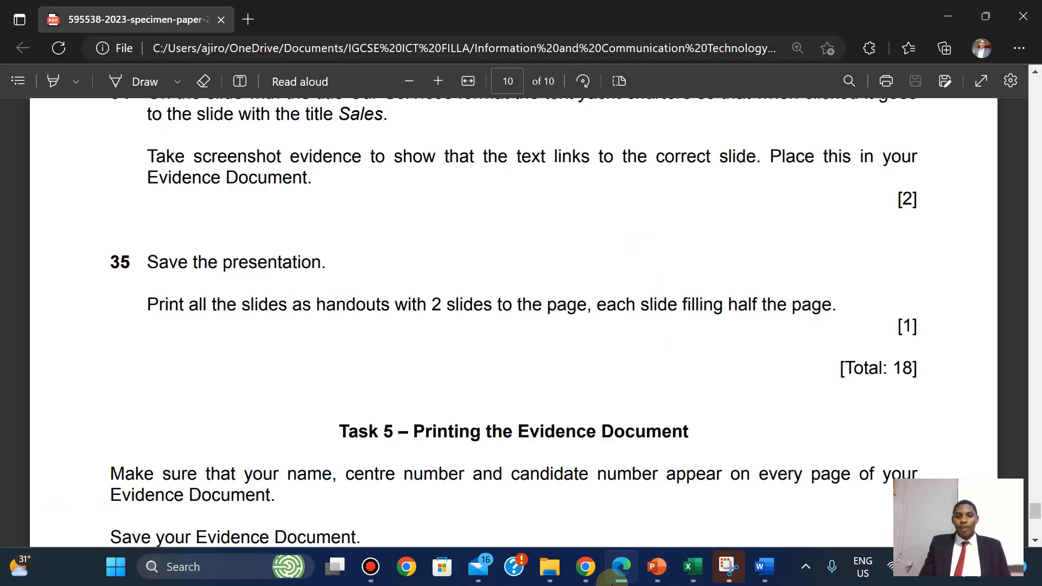
pyautogui.scroll(2, 513, 322)
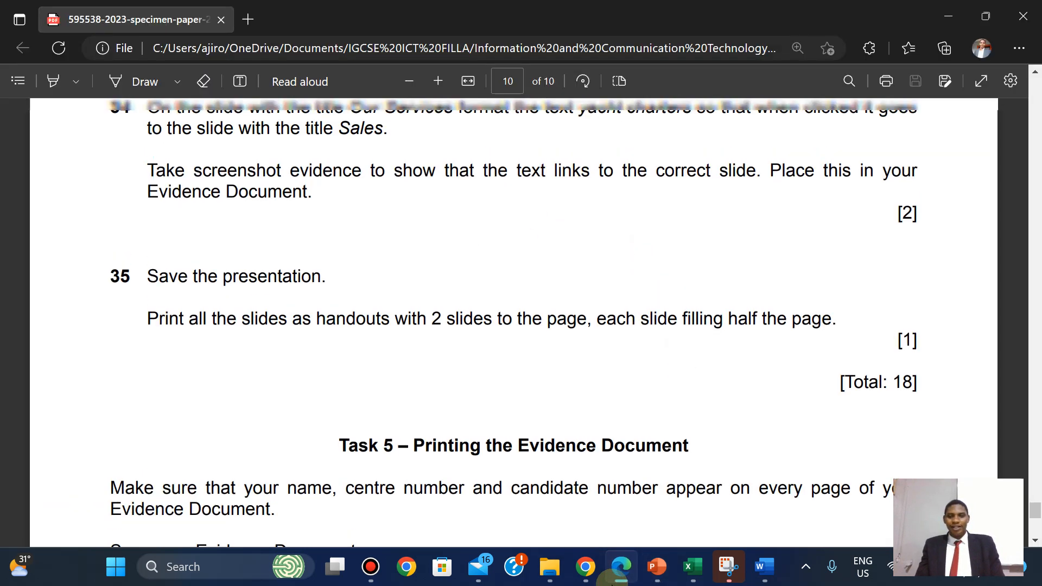
pyautogui.scroll(3, 513, 323)
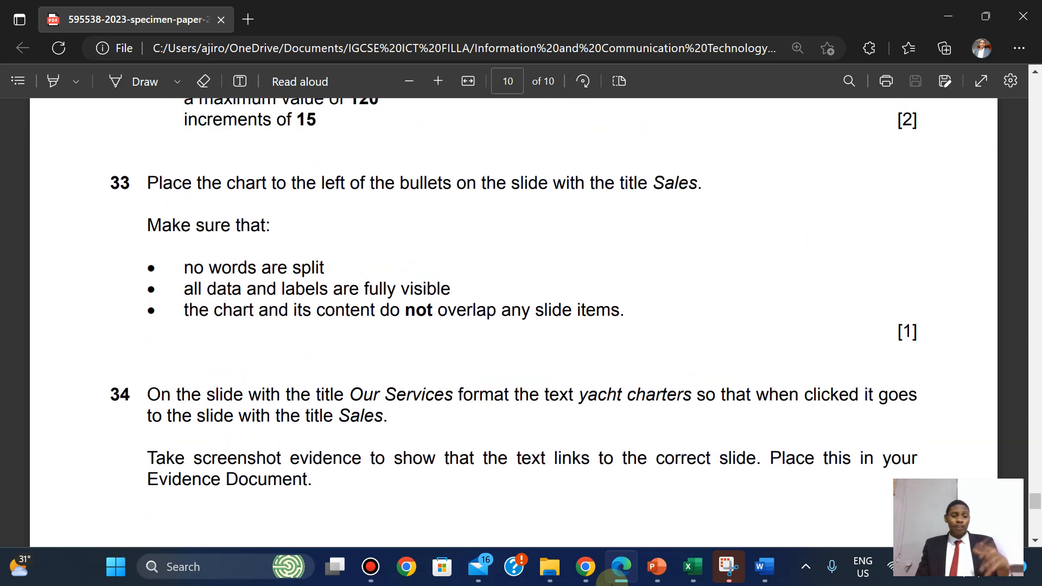
# Open the PRINTOUT 5 PDF from the 0417_y23_ss_2 folder and check the slides on all of its handout pages
pyautogui.scroll(4, 513, 322)
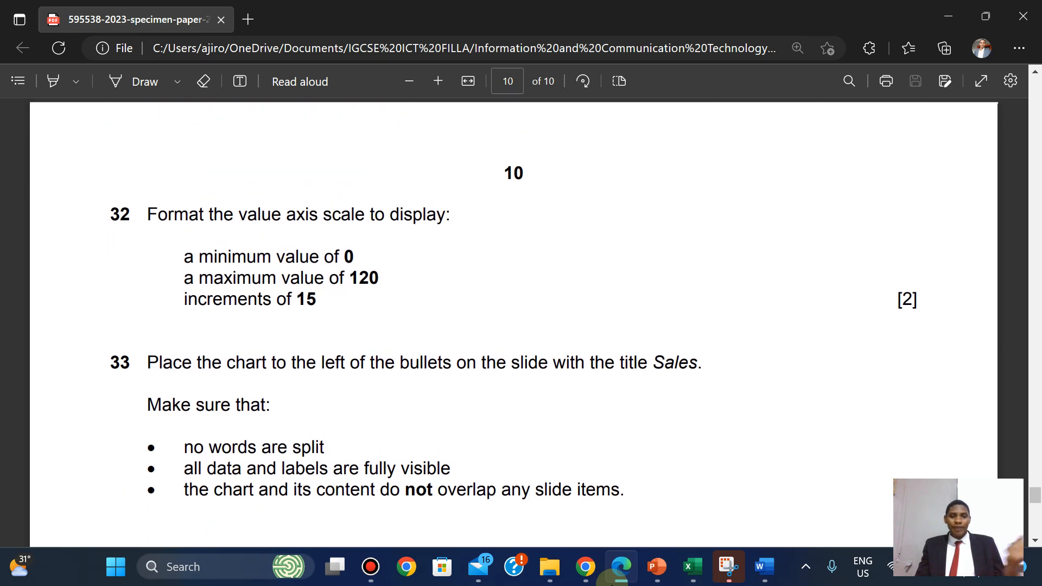
pyautogui.click(550, 567)
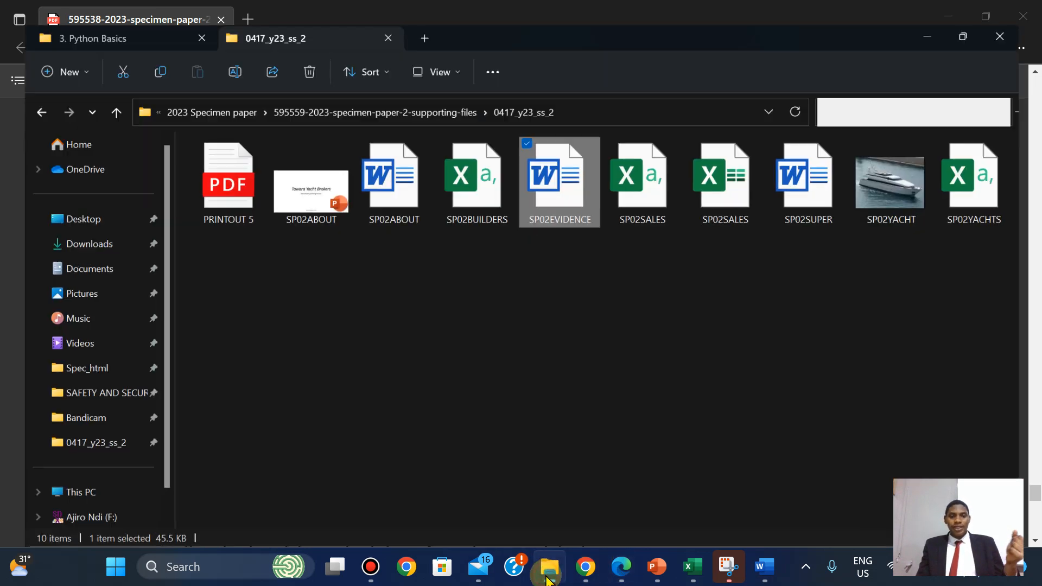
pyautogui.doubleClick(214, 163)
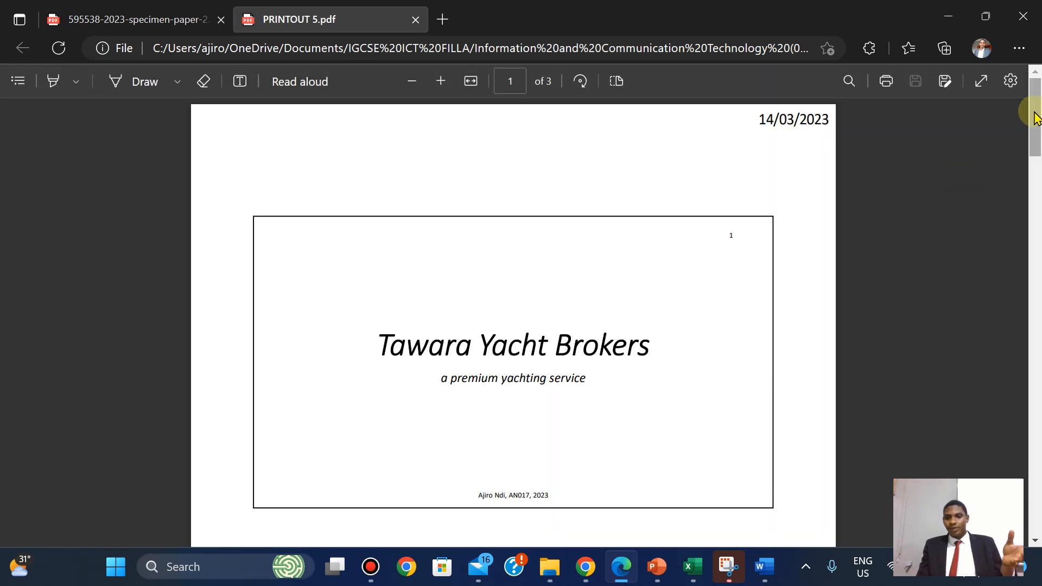
pyautogui.moveTo(1035, 118); pyautogui.dragTo(1028, 216)
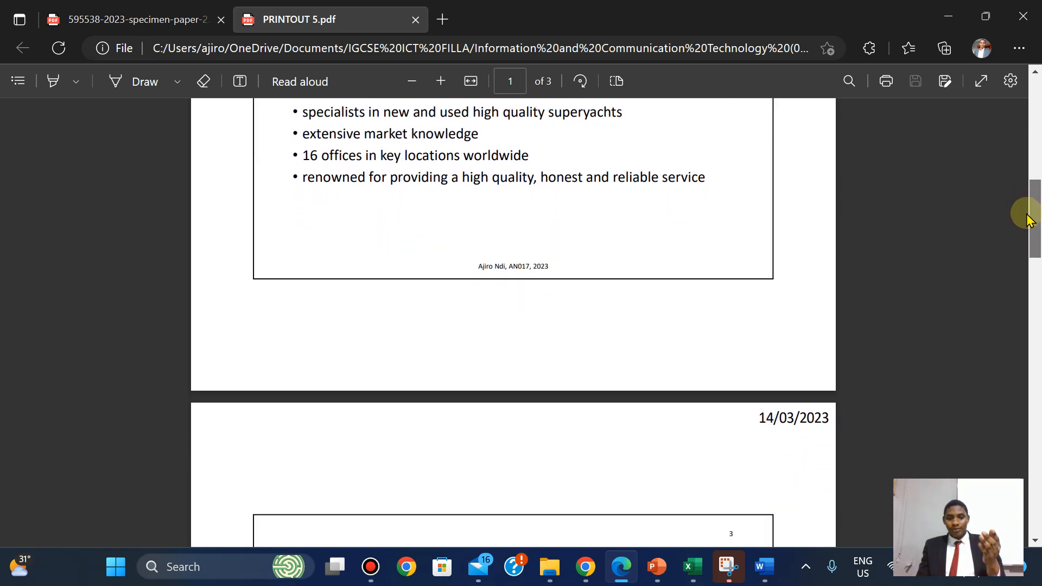
pyautogui.moveTo(1028, 217); pyautogui.dragTo(1017, 275)
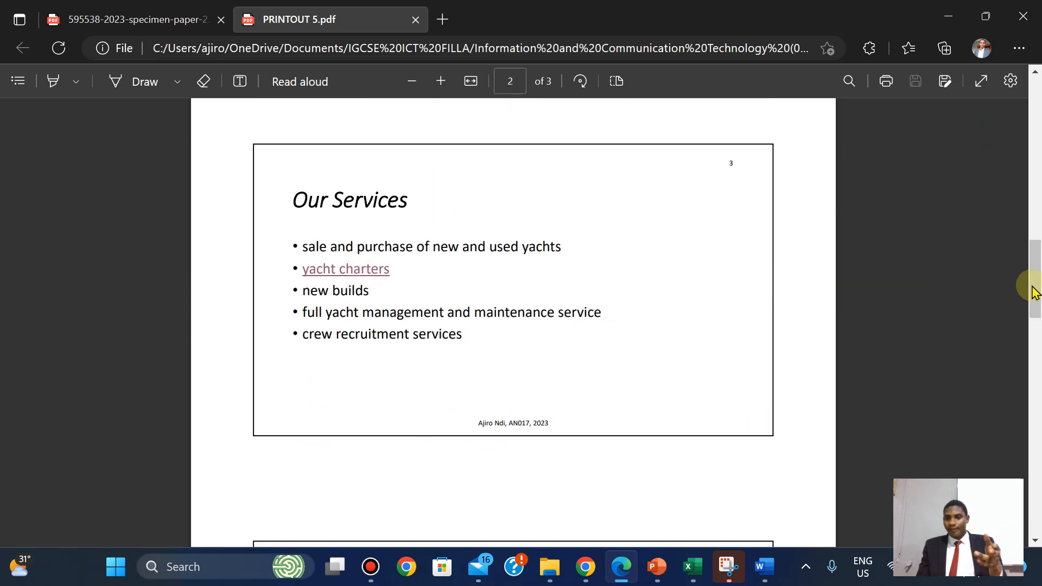
pyautogui.moveTo(1037, 283); pyautogui.dragTo(1034, 522)
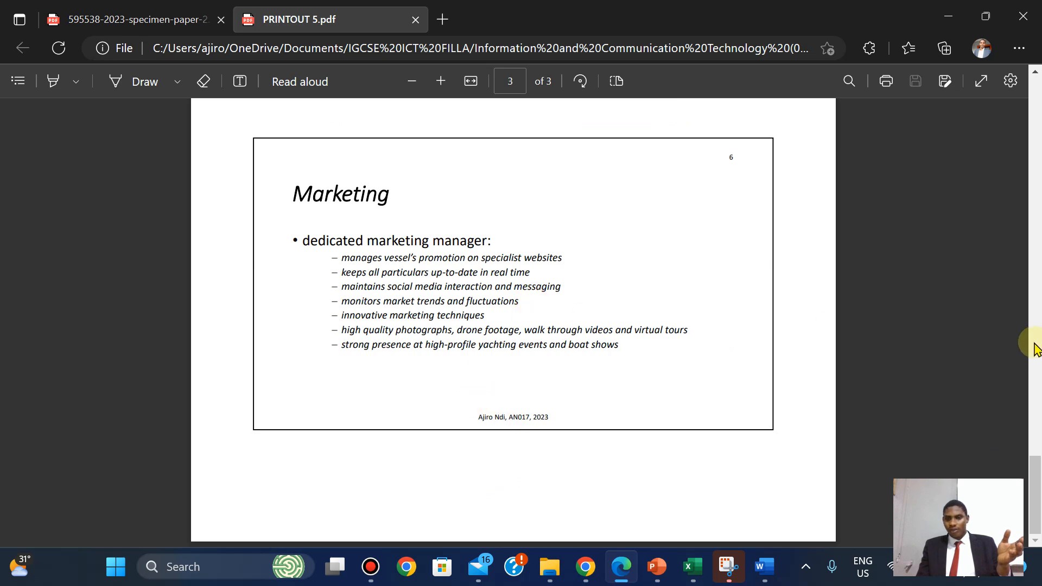
pyautogui.moveTo(1037, 495); pyautogui.dragTo(1005, 145)
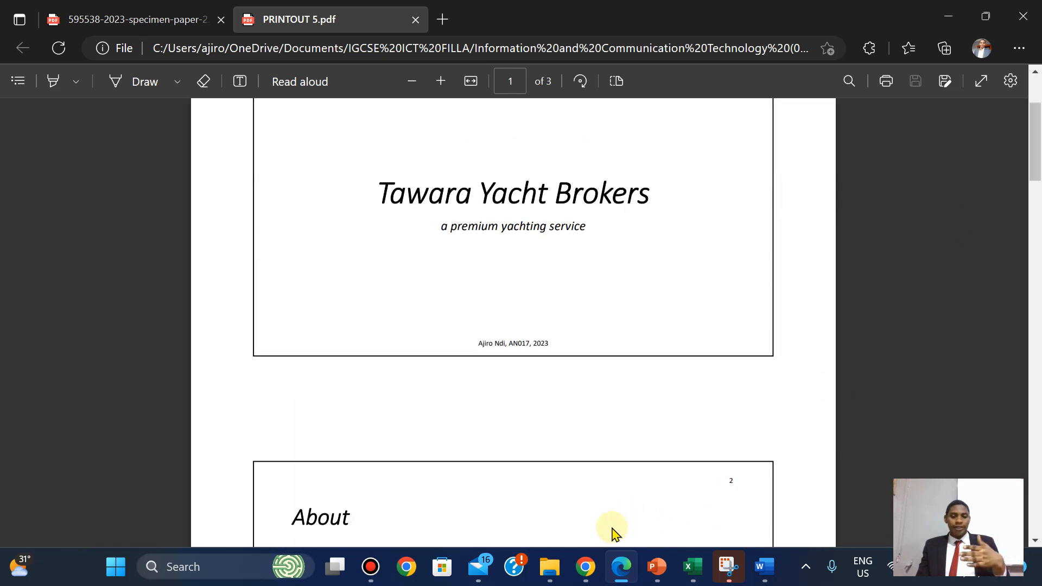
# Switch to the YouTube channel page in Chrome and browse the channel's uploaded videos
pyautogui.click(588, 581)
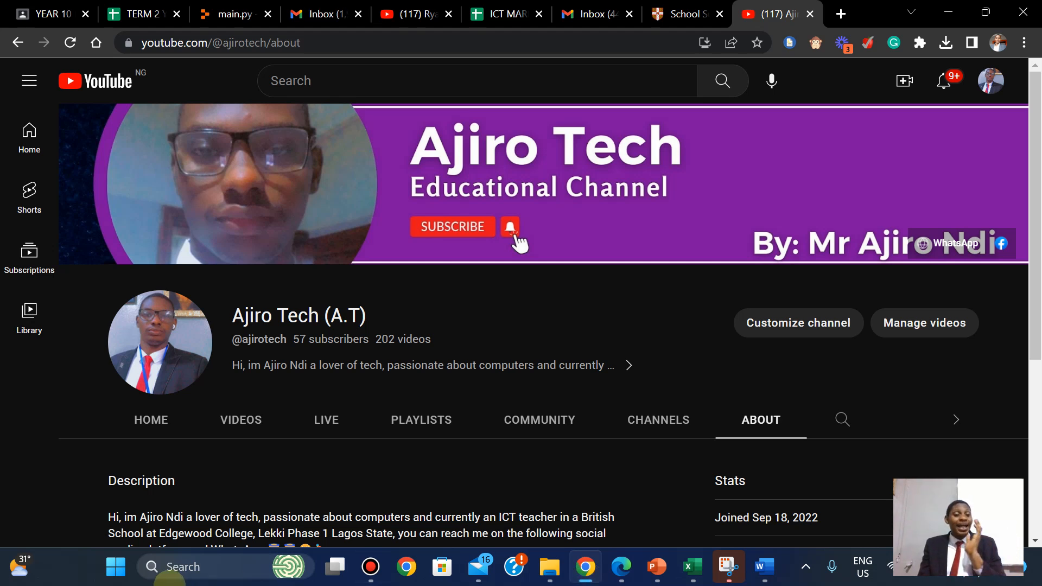
pyautogui.click(228, 421)
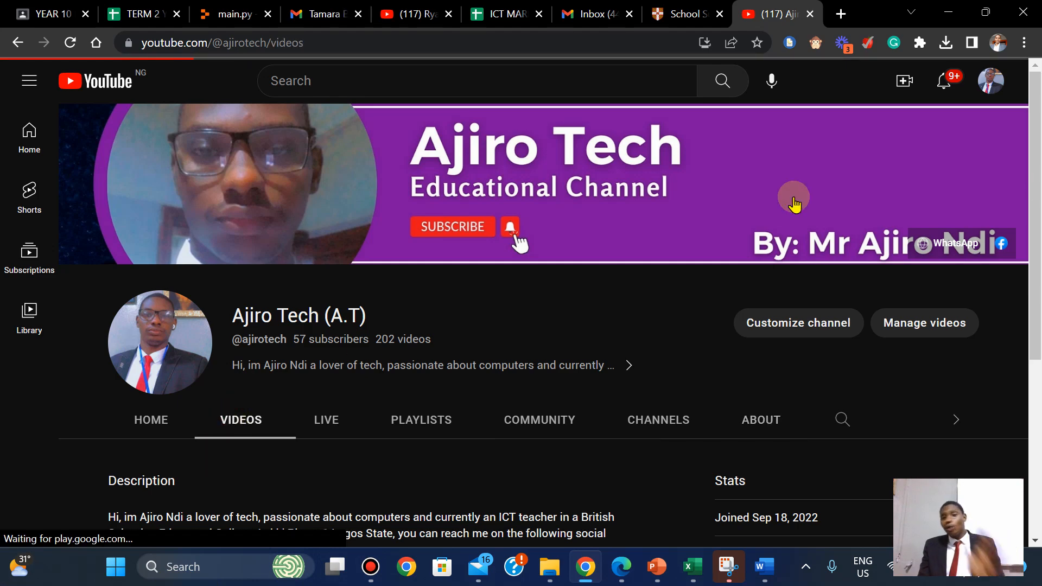
pyautogui.moveTo(1036, 156); pyautogui.dragTo(1030, 177)
pyautogui.moveTo(597, 9)
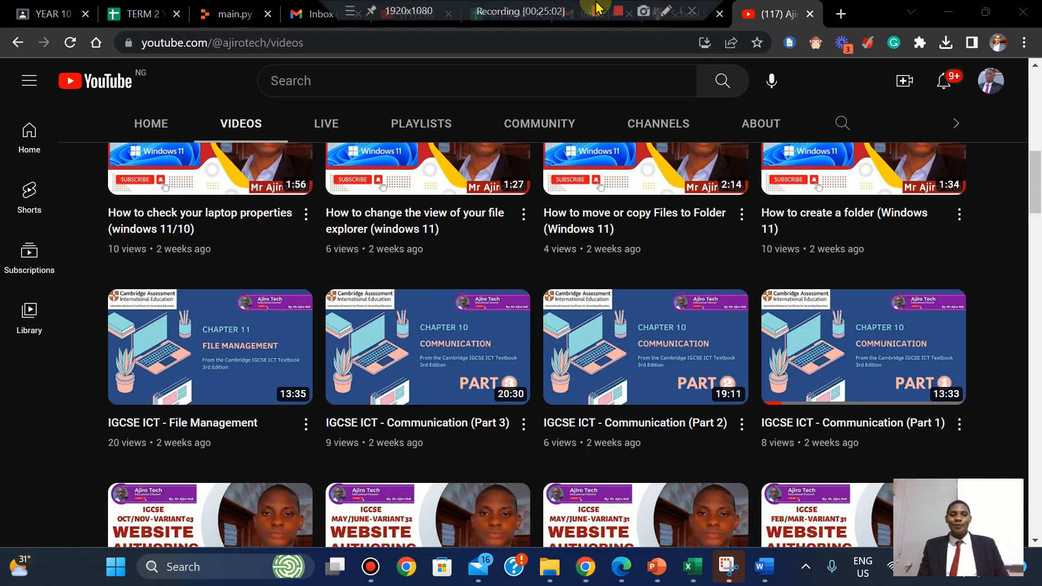